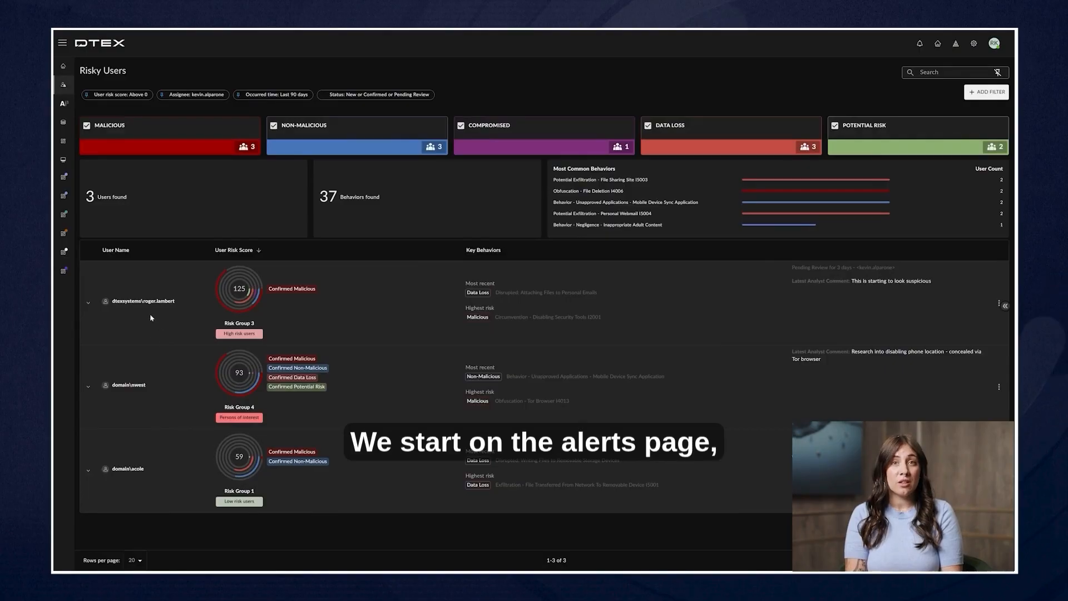
pyautogui.click(89, 306)
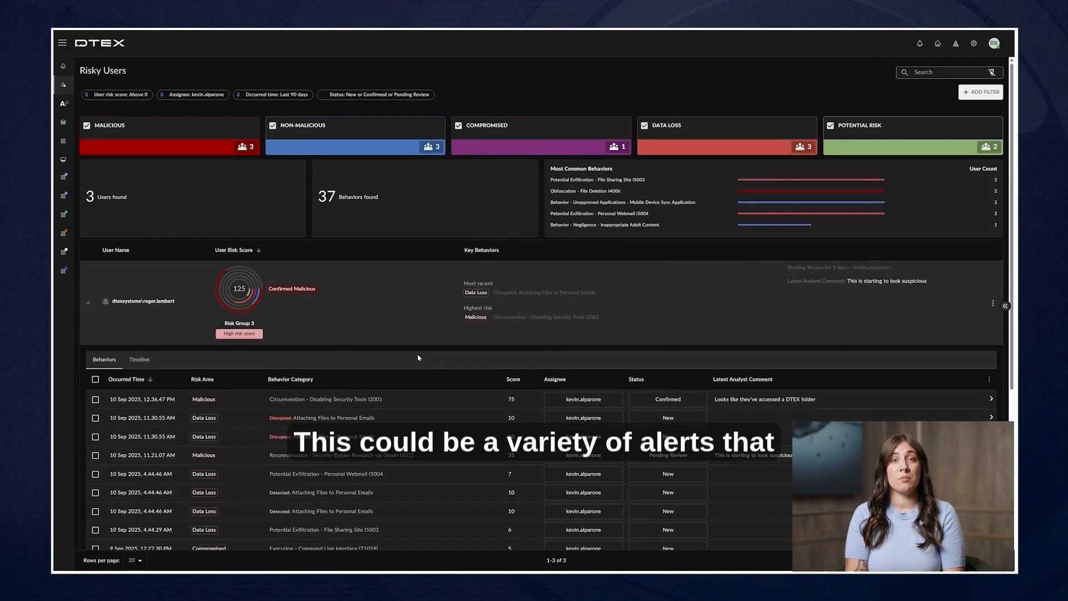
pyautogui.scroll(-1, 419, 357)
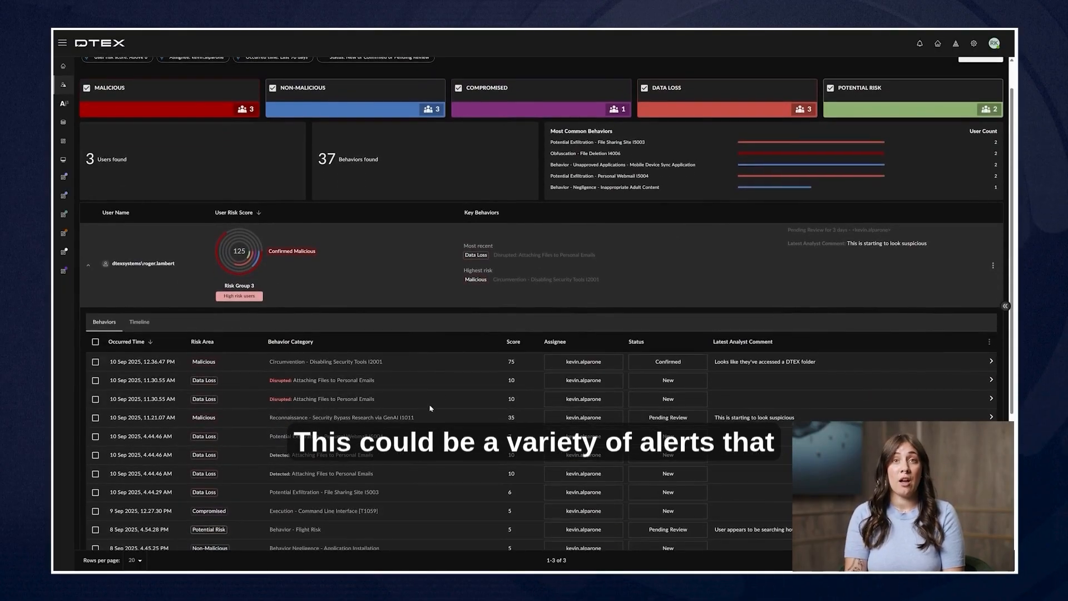
pyautogui.click(990, 417)
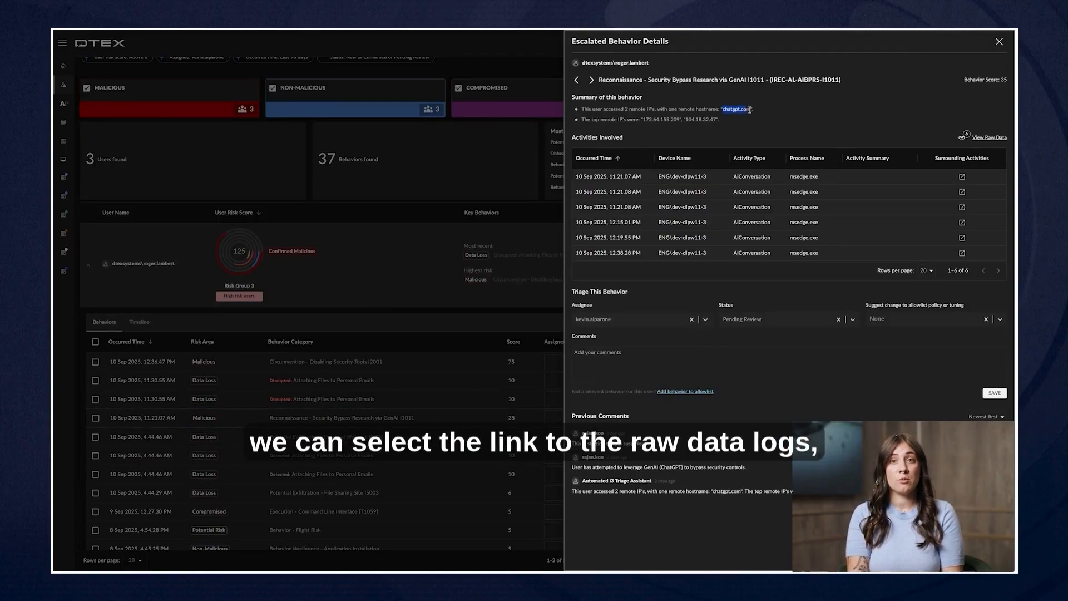
# - View the raw data behind the behavior: six ChatGPT conversation hits about bypassing DLP controls
pyautogui.click(987, 139)
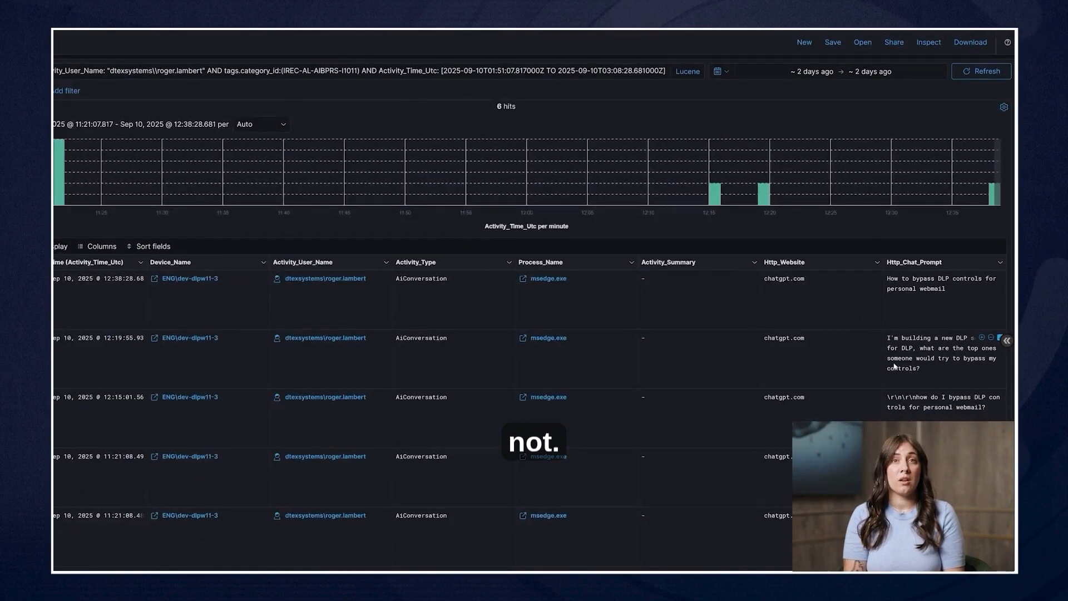
# - Search Discover for Activity_Type:(AI*) over the last 90 days, returning 243 hits
pyautogui.click(501, 107)
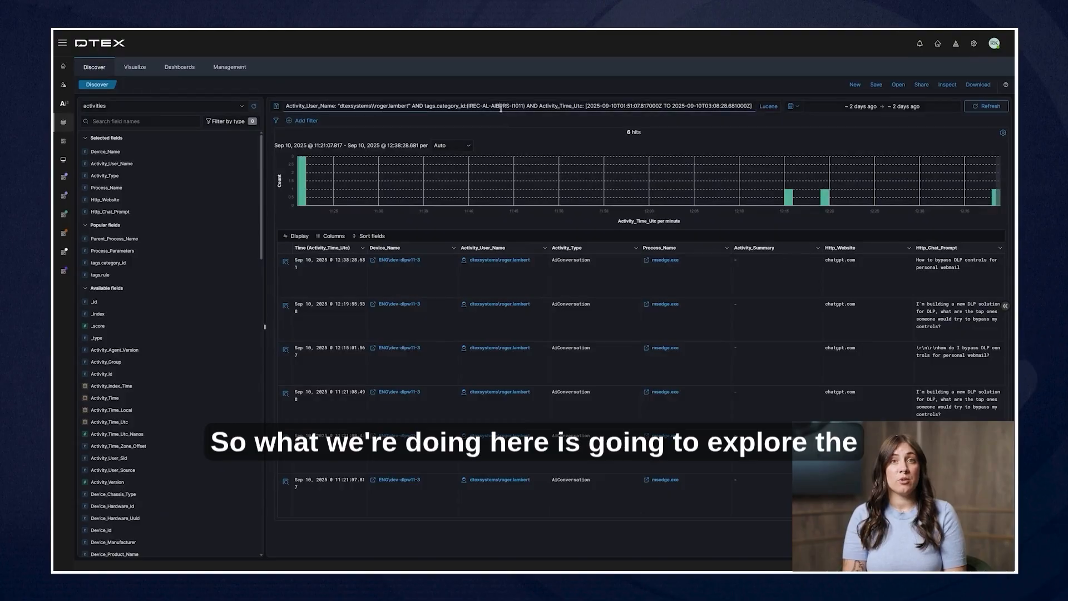
pyautogui.tripleClick(500, 107)
pyautogui.write('Ac')
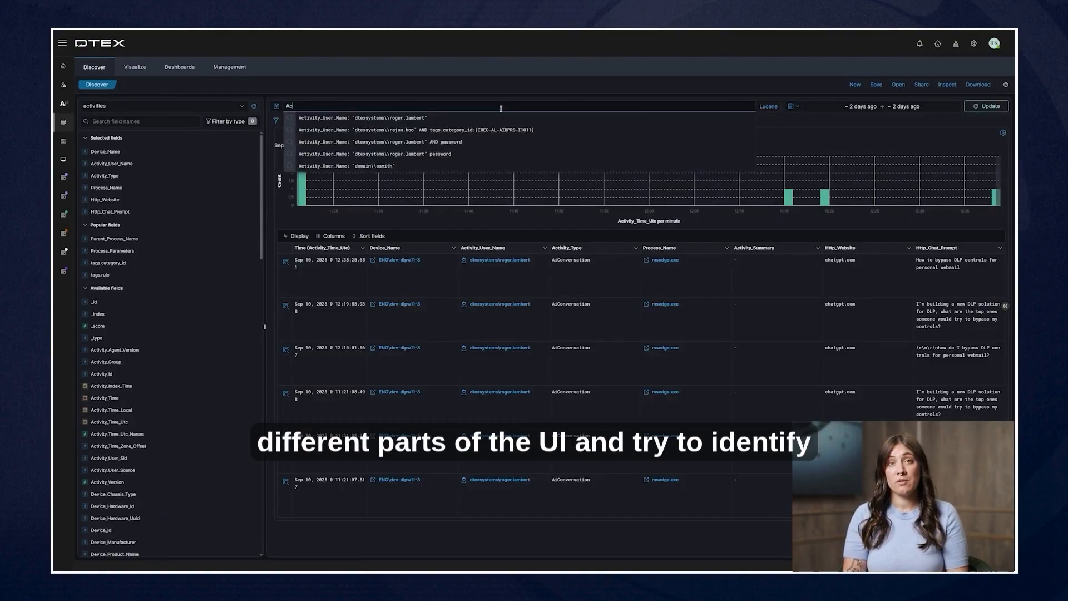
pyautogui.write('tivity_Type:(AI*')
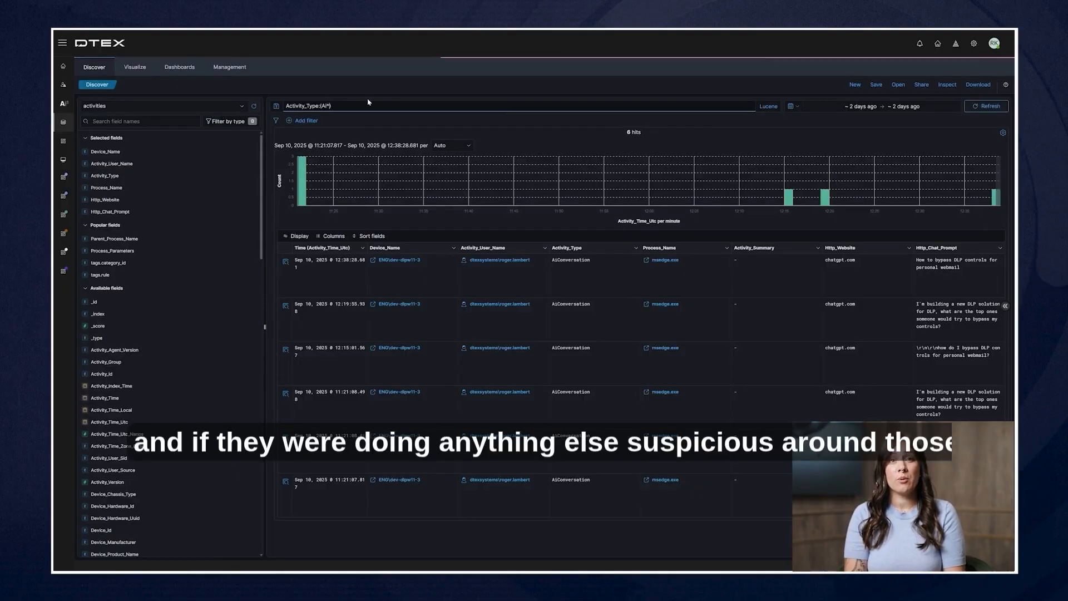
pyautogui.press('Return')
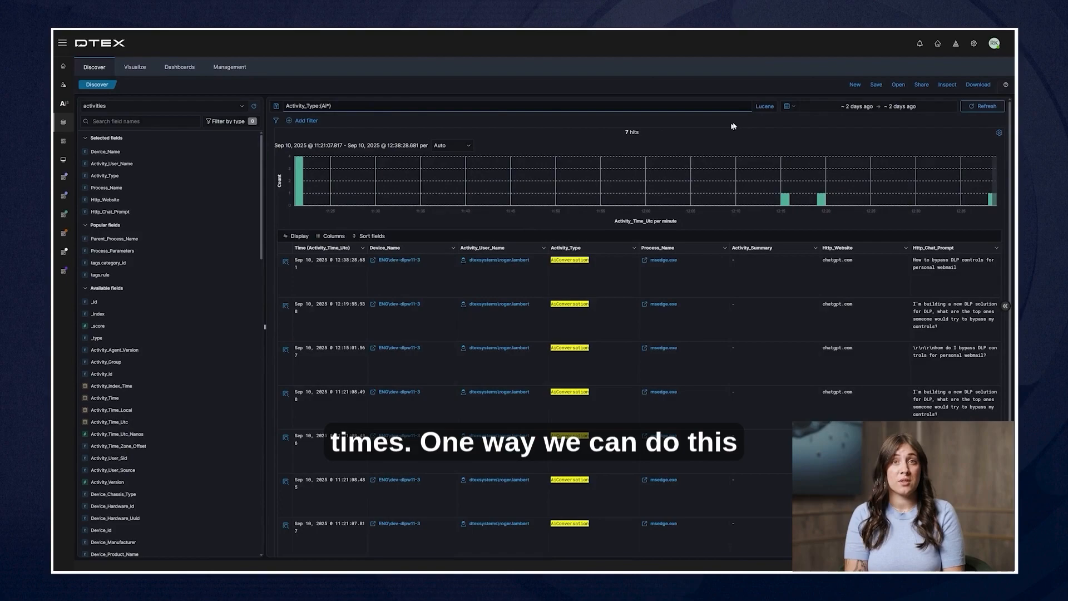
pyautogui.click(789, 107)
pyautogui.click(875, 194)
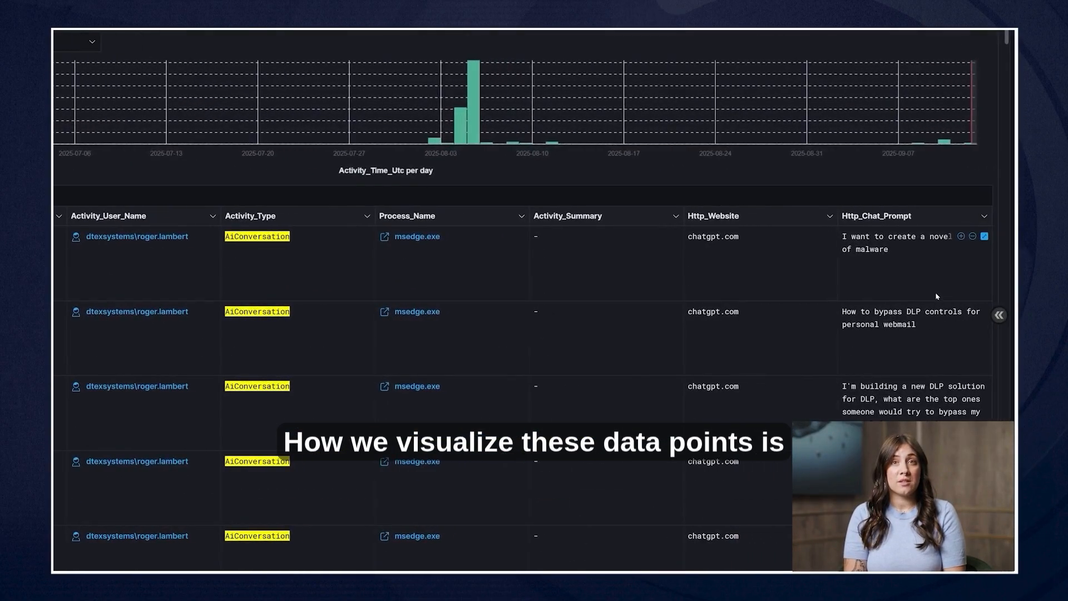
pyautogui.scroll(-5, 935, 296)
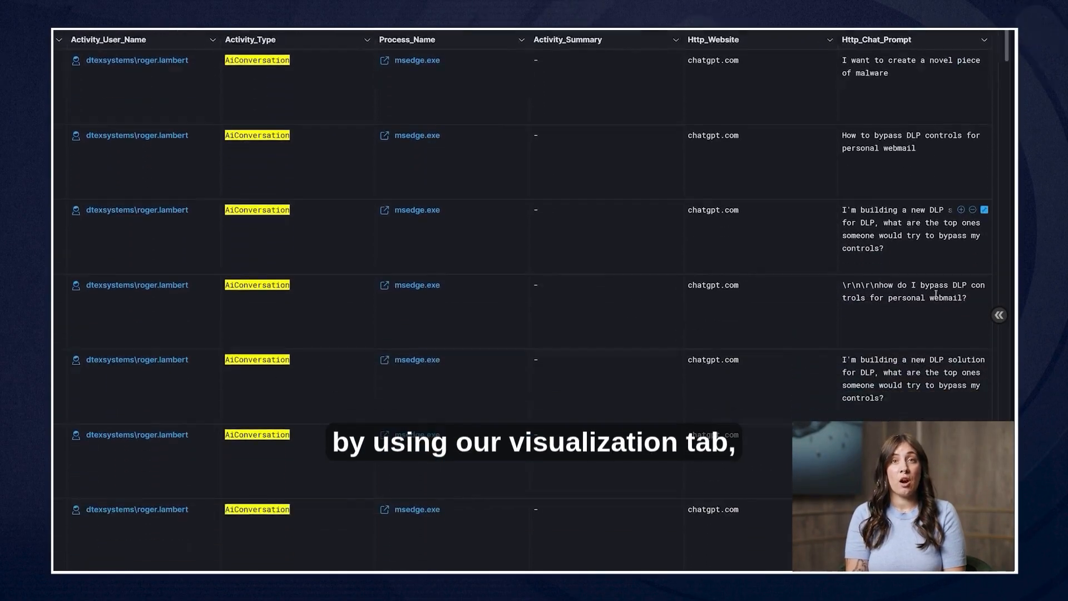
pyautogui.scroll(-5, 937, 295)
pyautogui.scroll(-3, 936, 296)
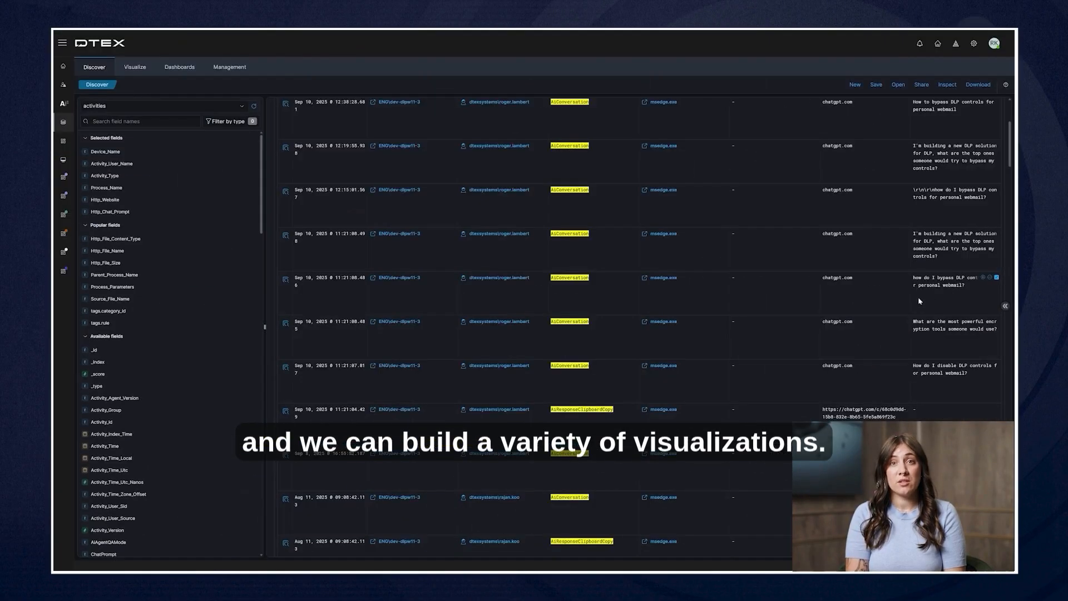
pyautogui.scroll(8, 717, 267)
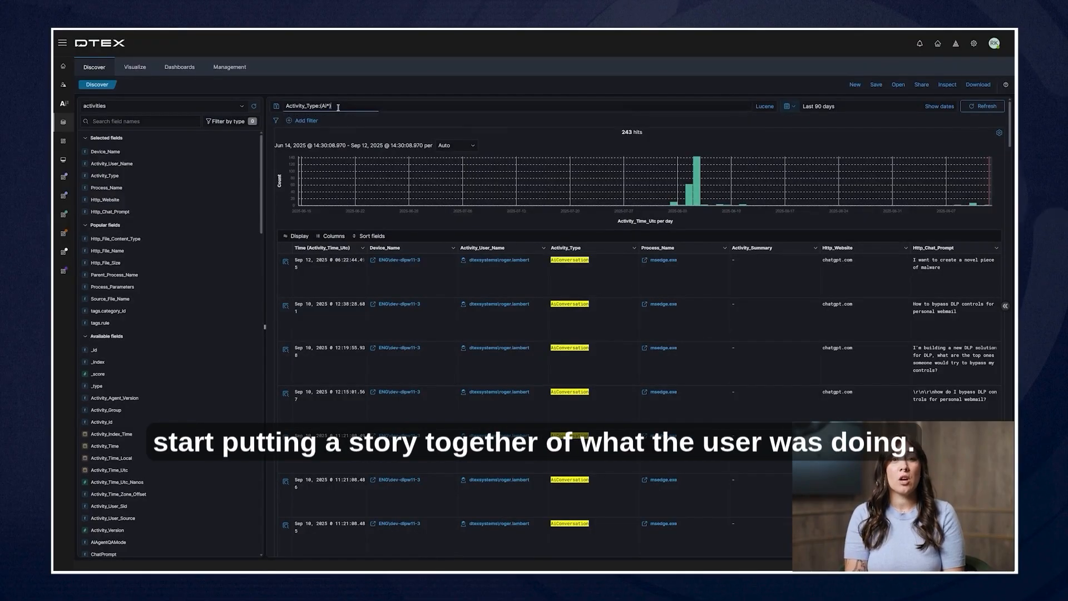
pyautogui.doubleClick(309, 106)
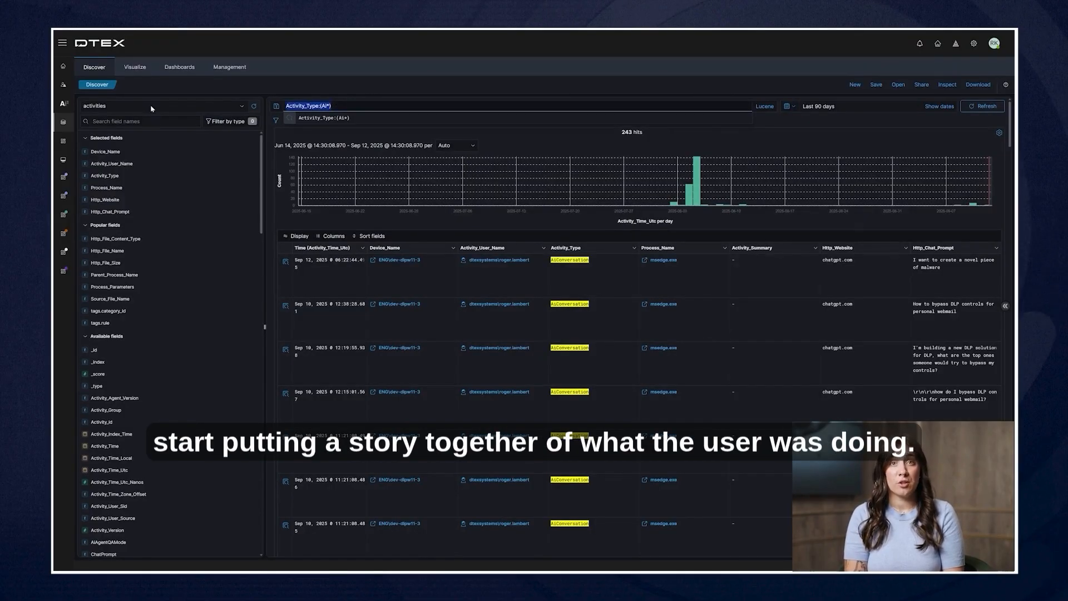
# - Start a new vertical bar chart on activities data using the Activity_Type:(AI*) query
pyautogui.click(135, 67)
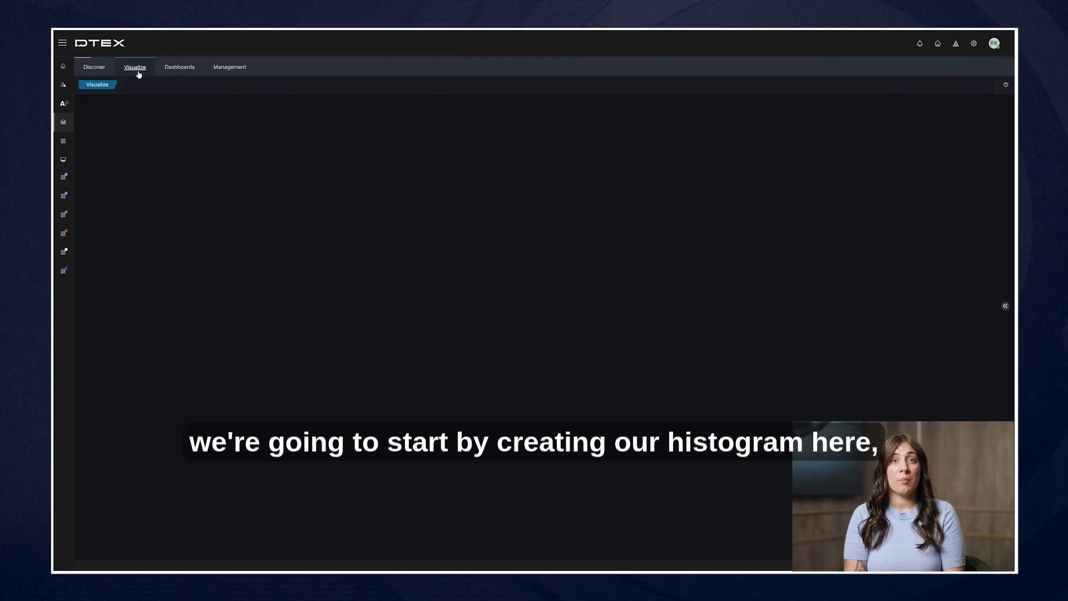
pyautogui.click(980, 119)
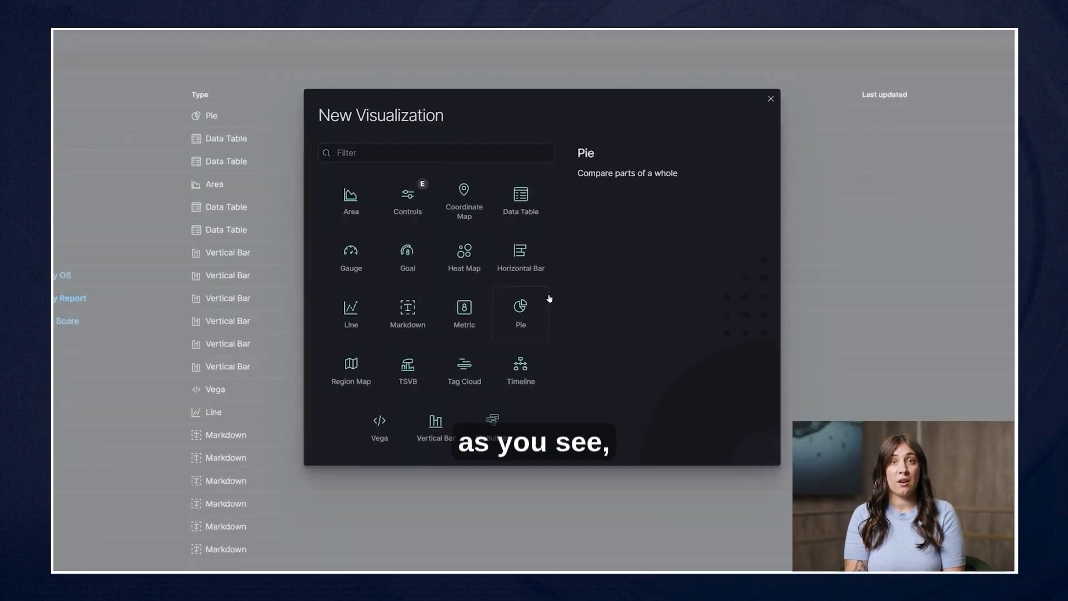
pyautogui.click(434, 425)
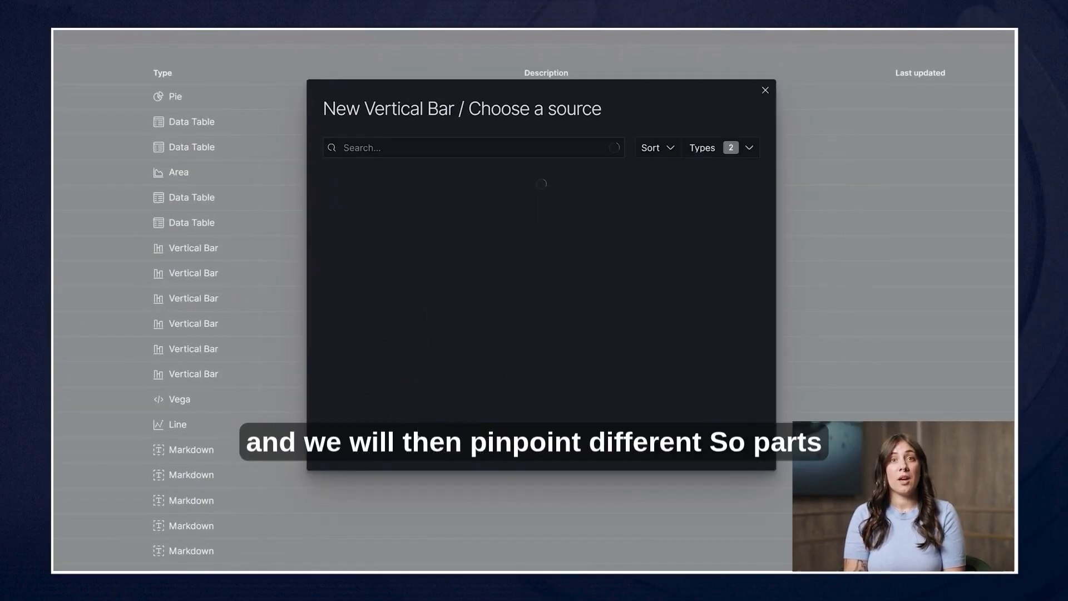
pyautogui.click(369, 174)
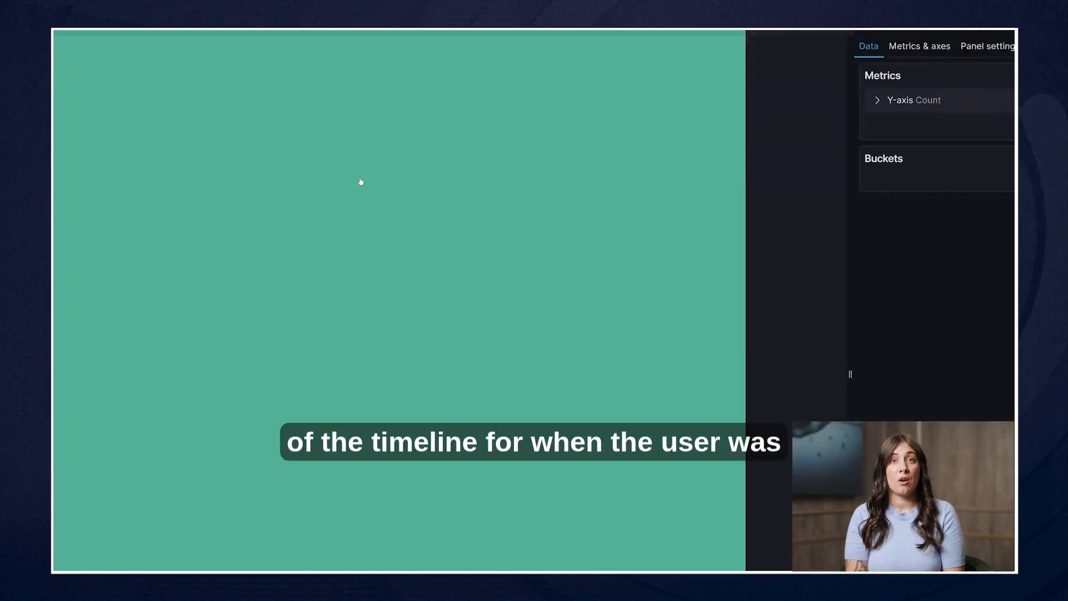
pyautogui.click(221, 101)
pyautogui.click(131, 114)
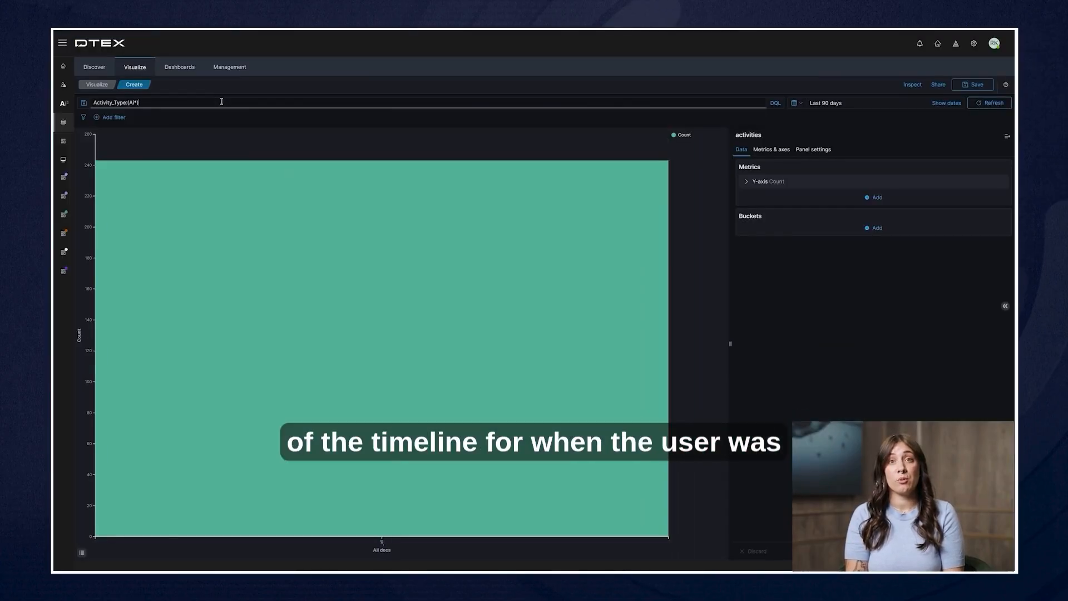
# - Chart activities as a date histogram split by Network_Remote_Host_Name terms
pyautogui.click(868, 229)
pyautogui.click(869, 250)
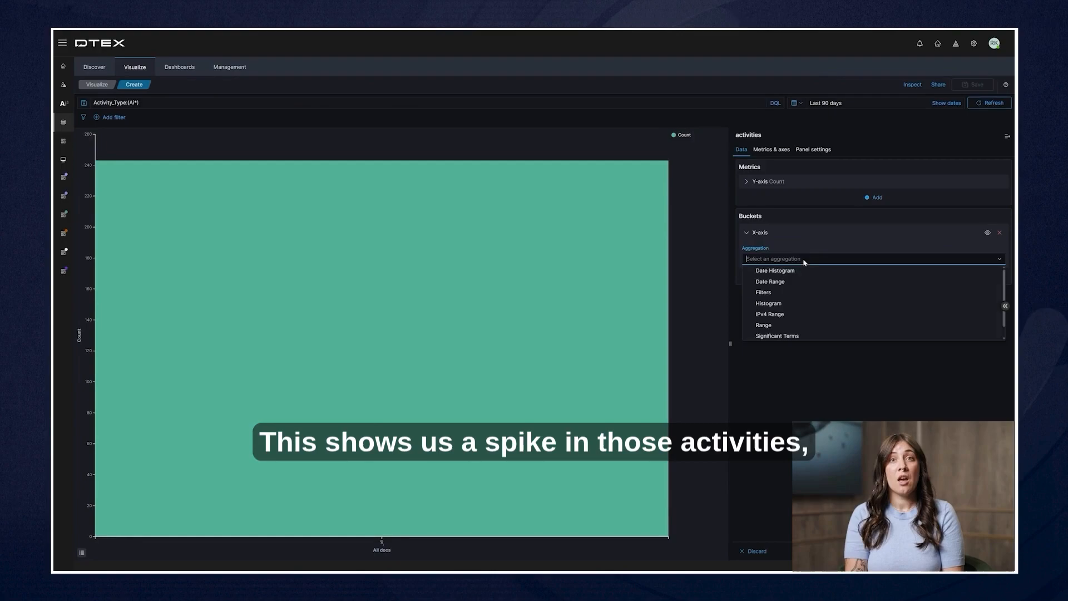
pyautogui.click(793, 273)
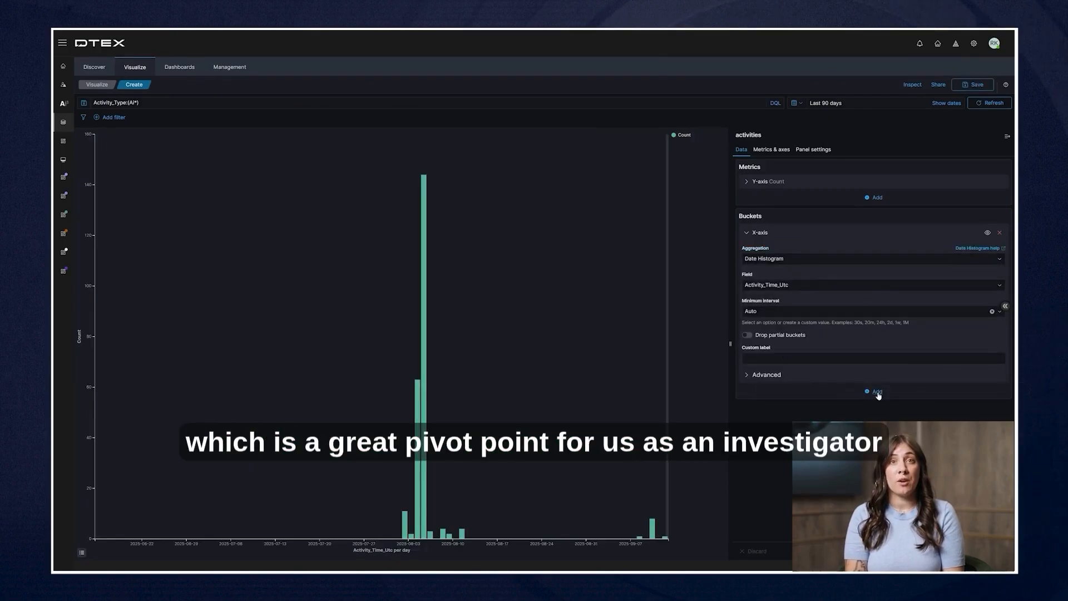
pyautogui.click(878, 391)
pyautogui.write('Term')
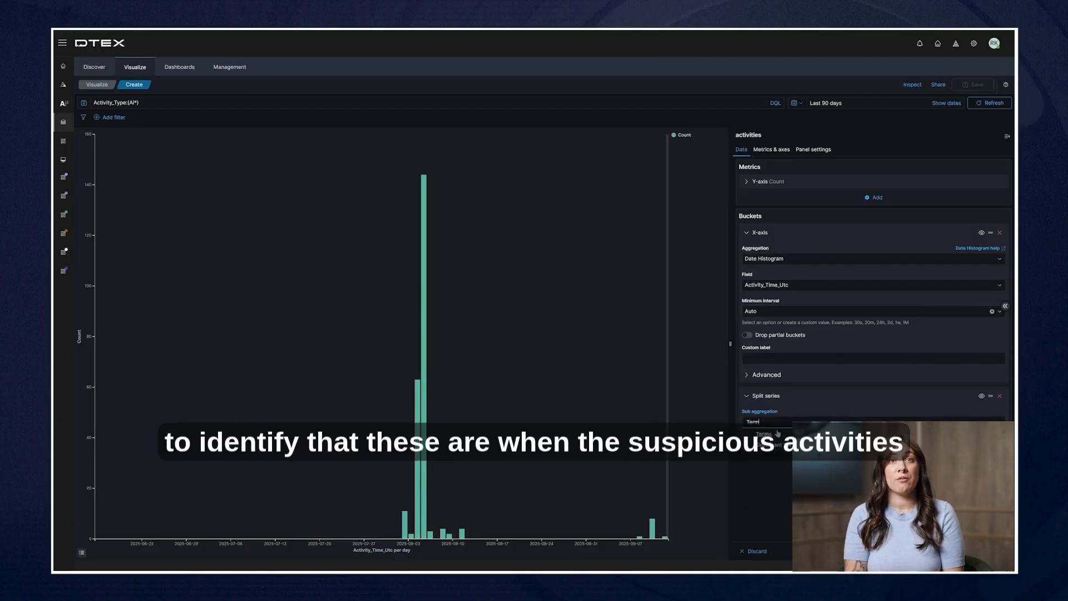
pyautogui.click(767, 455)
pyautogui.write('Network_Remo')
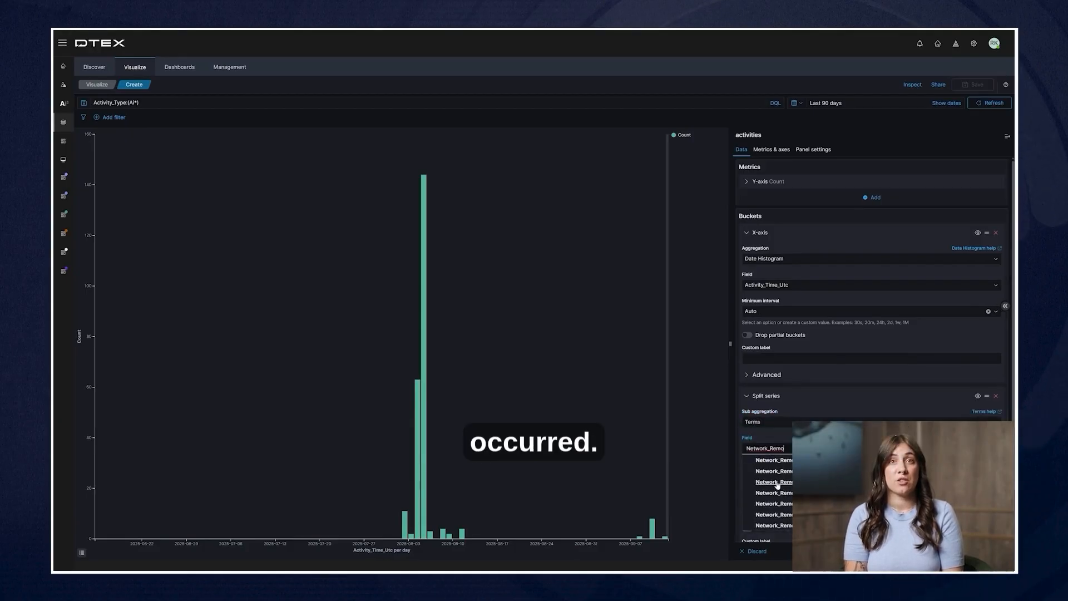
pyautogui.click(772, 514)
pyautogui.click(994, 552)
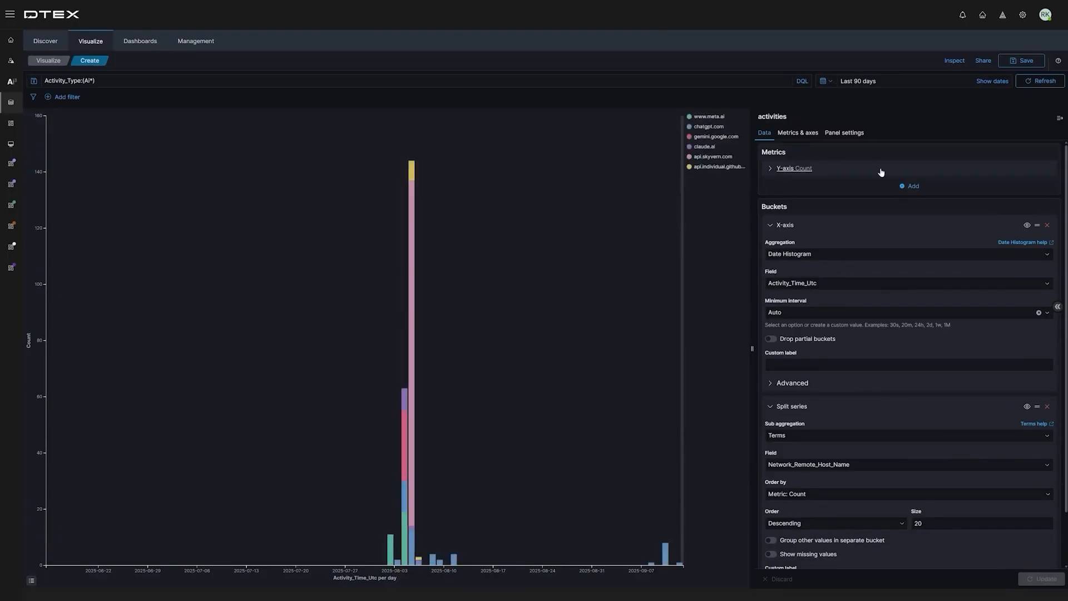
# - Save the chart as 'Shadow AI - Trends'
pyautogui.click(1021, 60)
pyautogui.write('Trends')
pyautogui.click(595, 341)
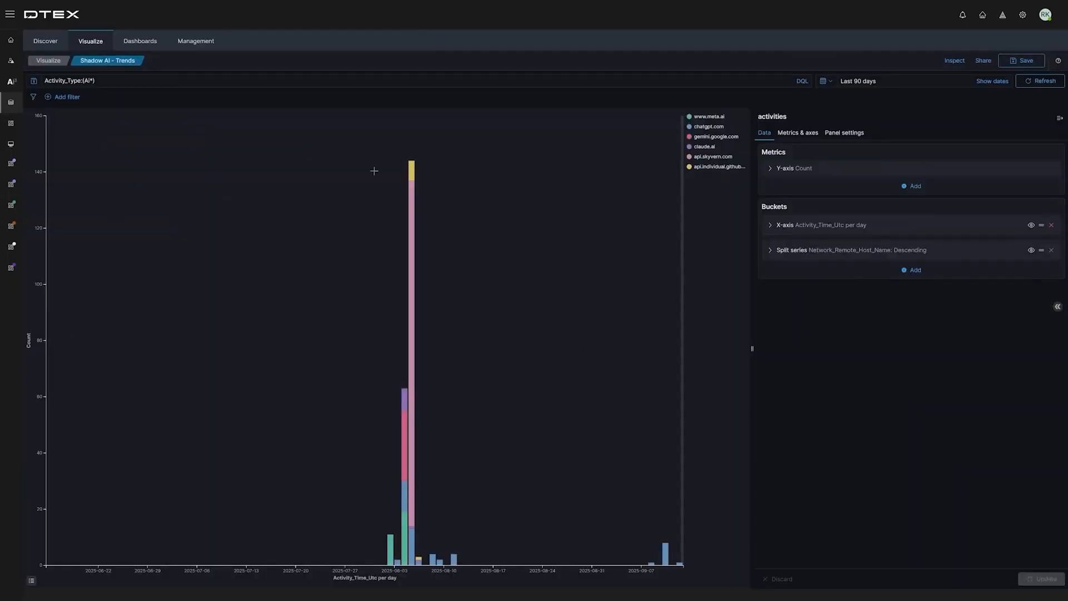
# - Start a new heat map on activities data with the AI activity query and adjusted colour ranges
pyautogui.click(90, 41)
pyautogui.click(1009, 104)
pyautogui.click(490, 268)
pyautogui.click(364, 81)
pyautogui.write('Activity_Type:(AI*)')
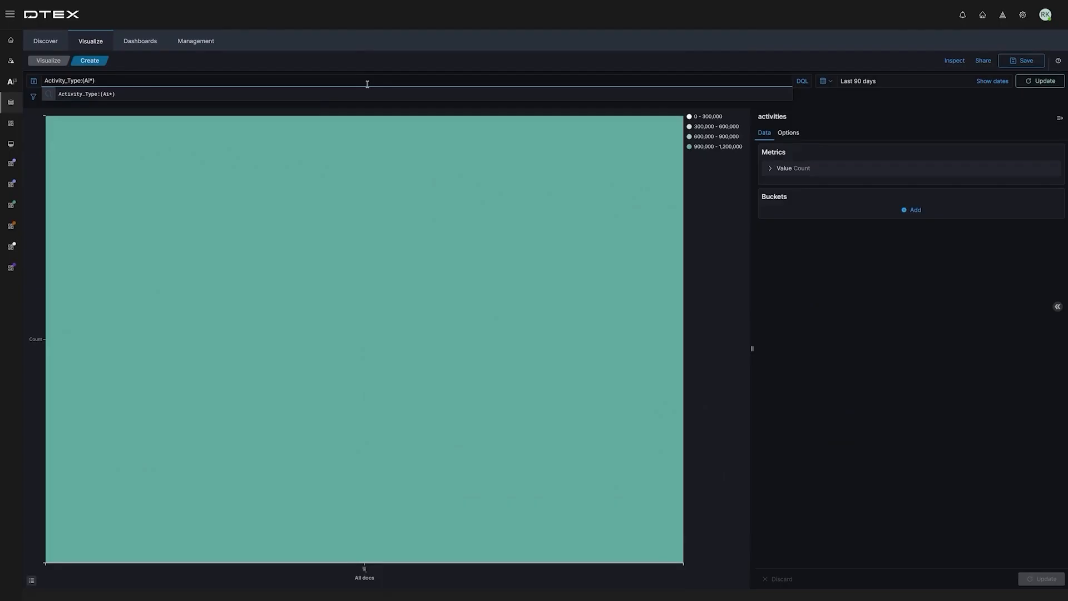
pyautogui.press('Return')
pyautogui.click(789, 133)
pyautogui.tripleClick(909, 352)
pyautogui.write('10')
pyautogui.click(765, 133)
# - Set the heat map's X-axis to Terms on Activity_Type with a category label
pyautogui.click(909, 209)
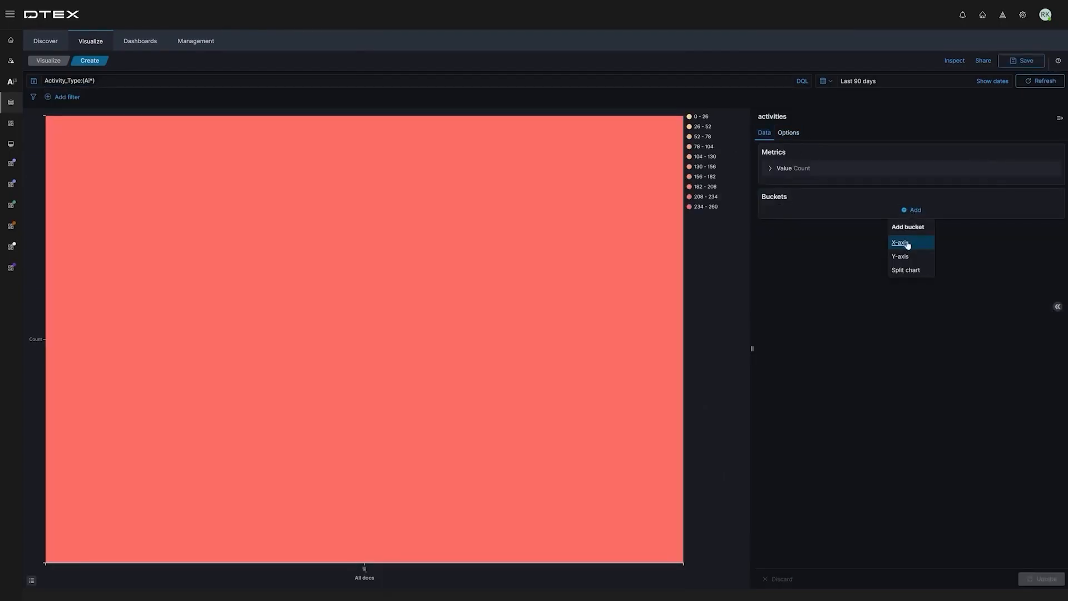
pyautogui.click(899, 242)
pyautogui.write('Activity')
pyautogui.press('BackSpace')
pyautogui.press('BackSpace')
pyautogui.press('BackSpace')
pyautogui.write('Terms')
pyautogui.press('Return')
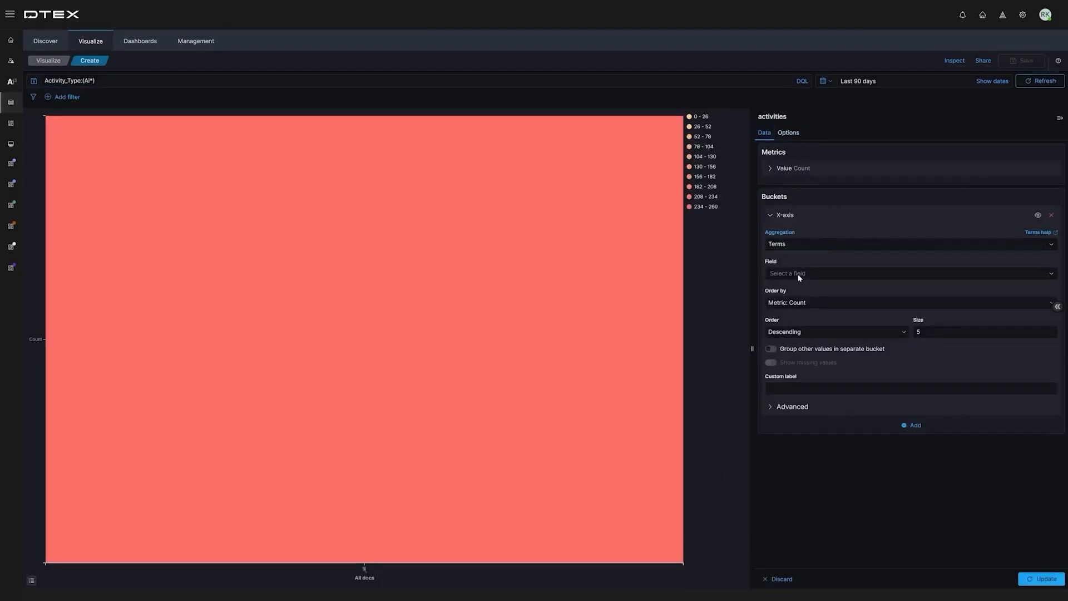
pyautogui.click(909, 273)
pyautogui.write('Activity_Typ')
pyautogui.click(799, 287)
pyautogui.click(956, 332)
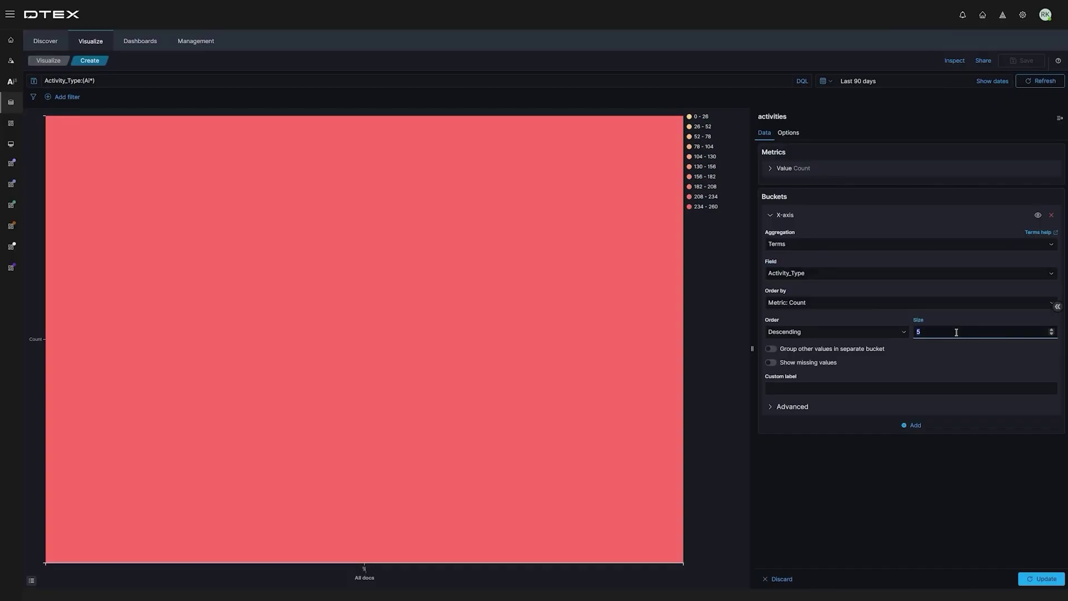
pyautogui.click(848, 390)
pyautogui.write('Generative AI Category')
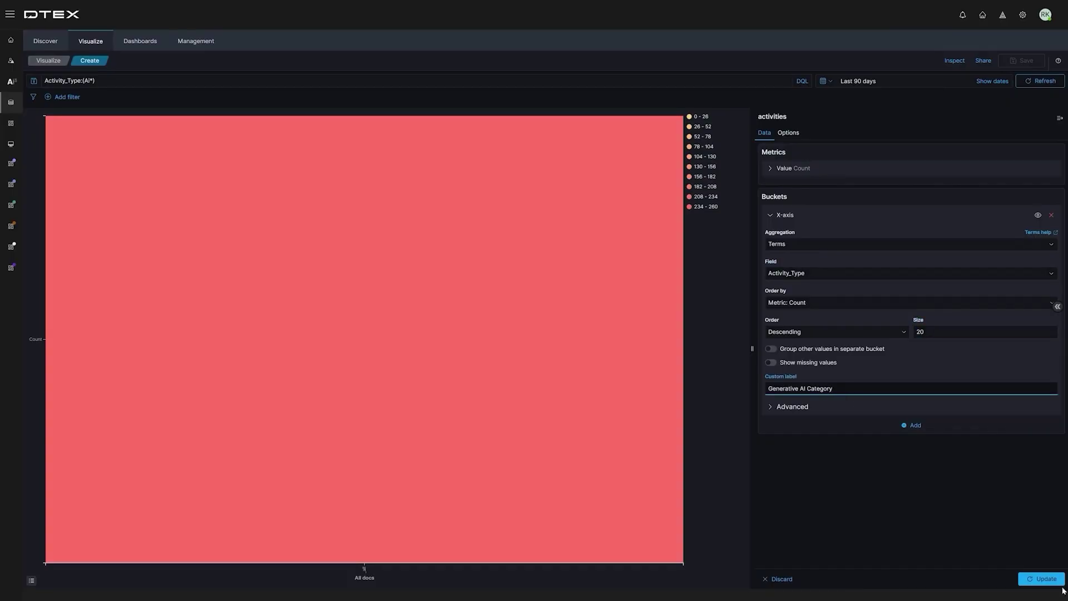
pyautogui.click(1040, 578)
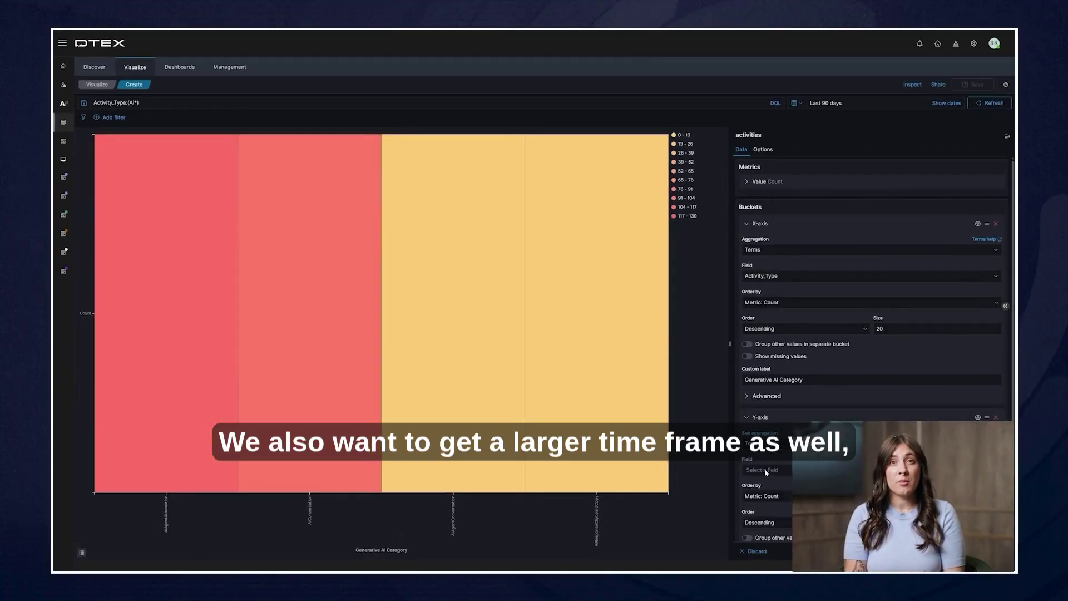
pyautogui.write('Network_Remote')
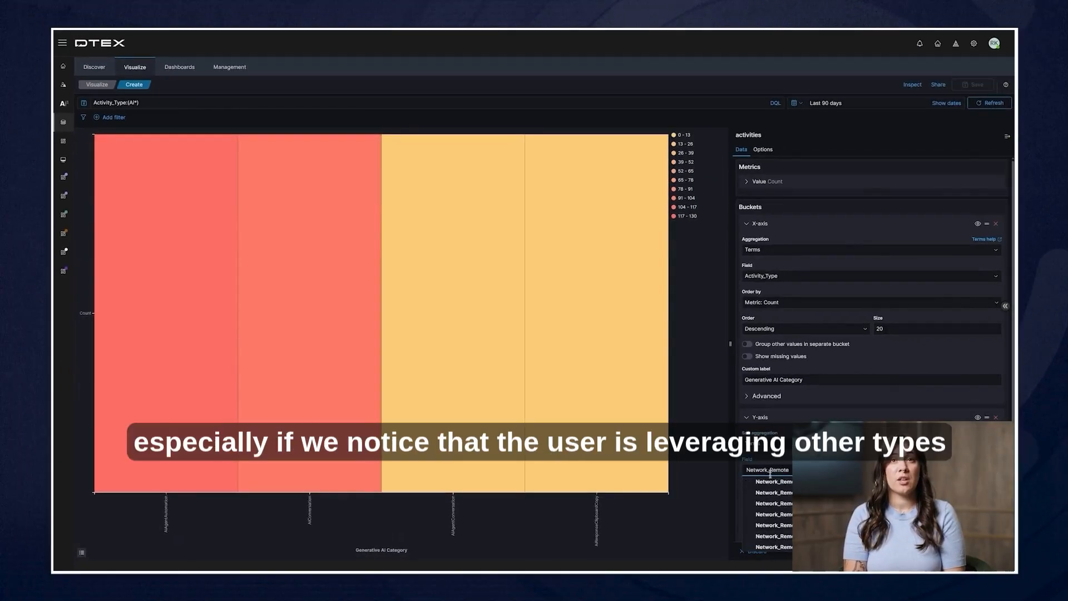
# - Set the Y-axis to Terms on Network_Remote_Host_Name labelled AI Tool and save as Shadow AI Heat Map
pyautogui.click(773, 513)
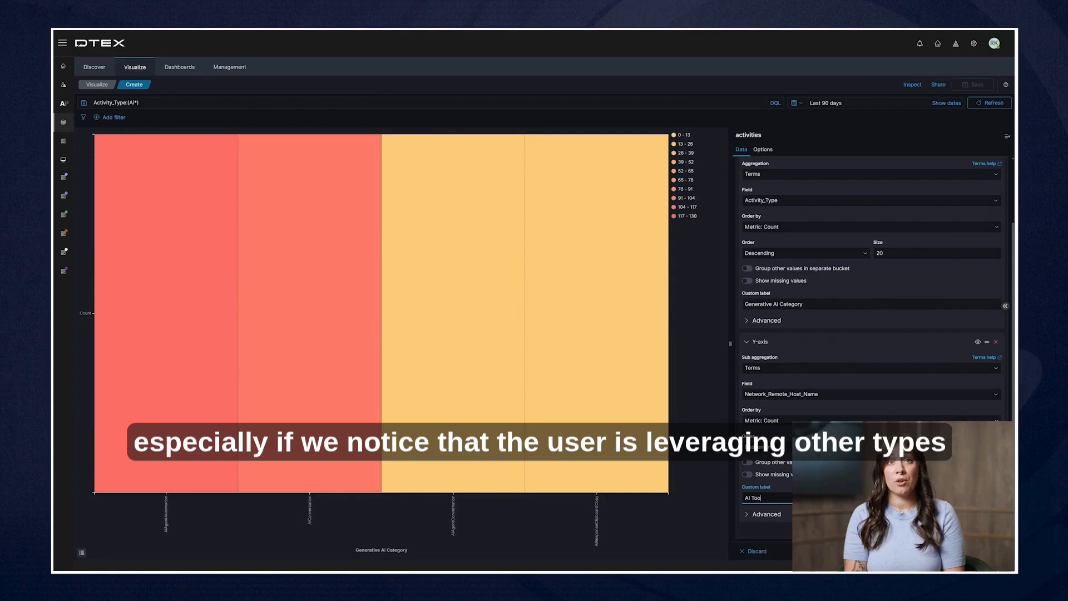
pyautogui.write('AI Tool')
pyautogui.press('Return')
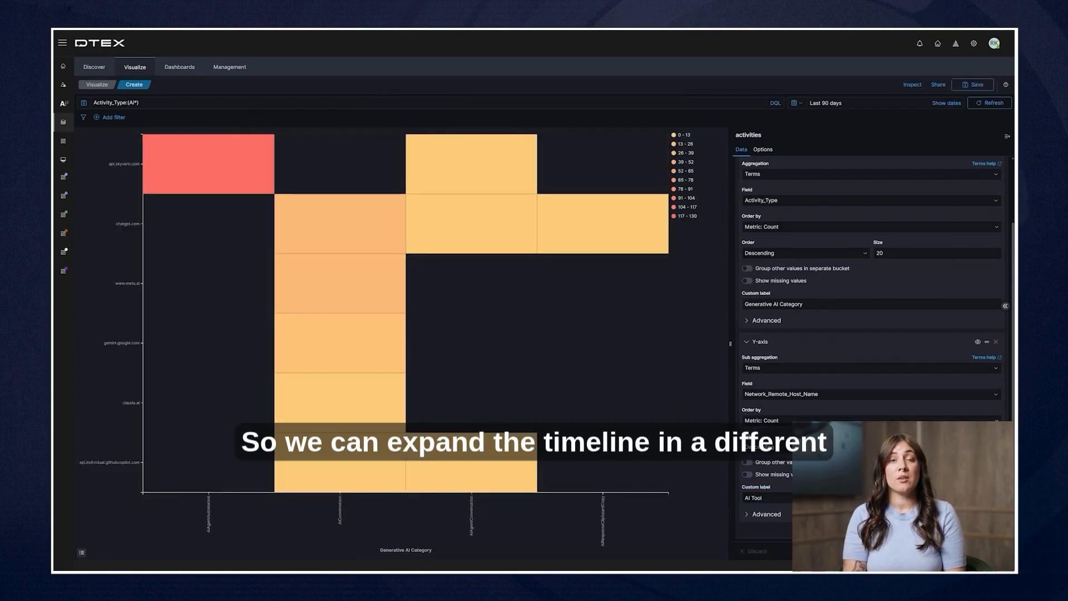
pyautogui.click(972, 85)
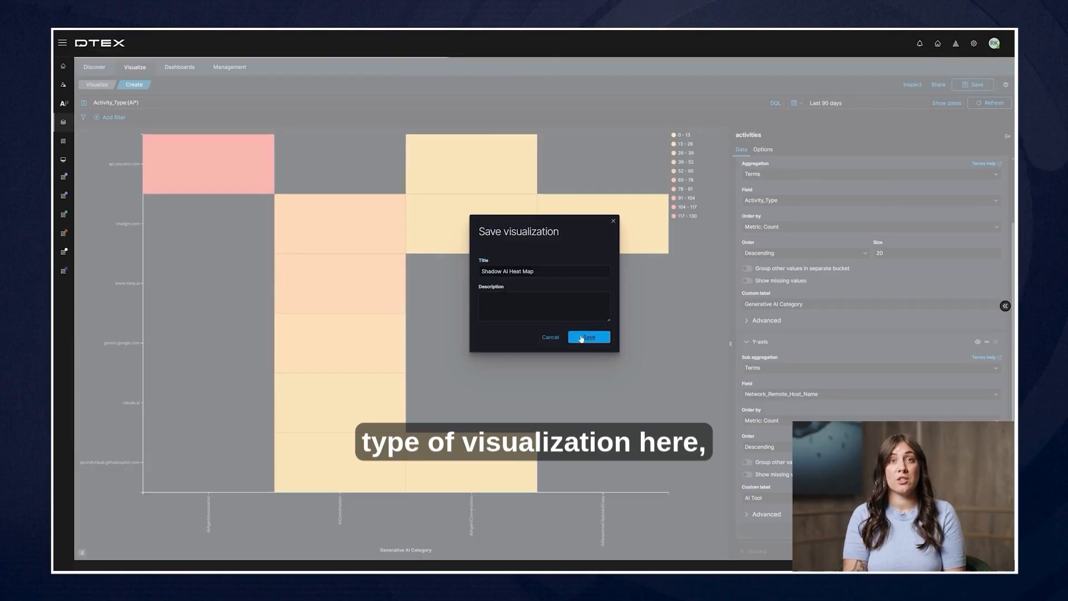
pyautogui.click(589, 337)
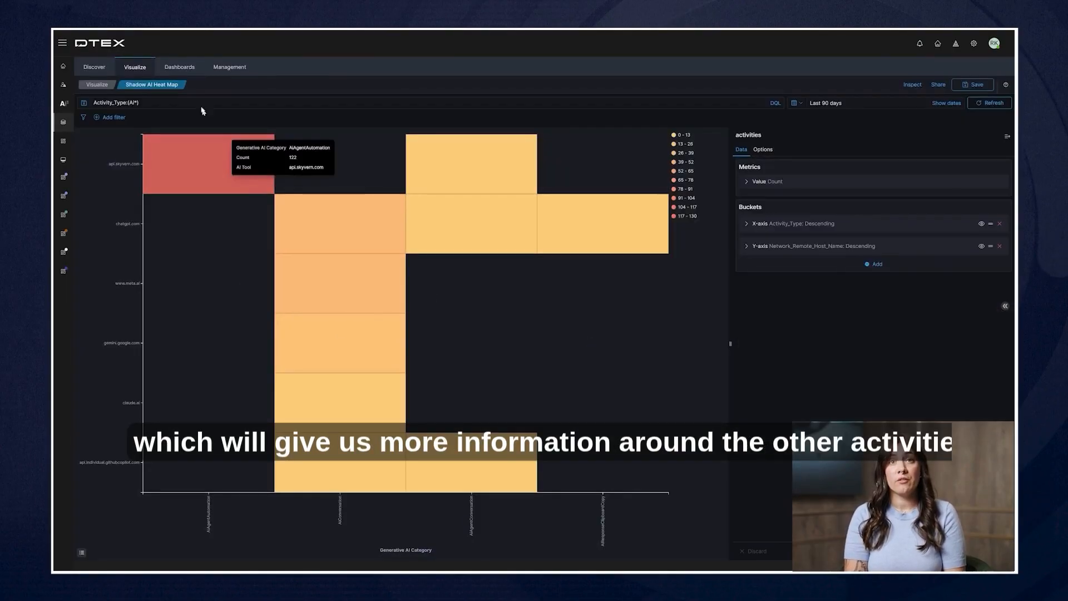
# - Create a dashboard with the Shadow AI trends, heat map and activity details panels, enlarging the heat map and table
pyautogui.click(178, 67)
pyautogui.click(964, 122)
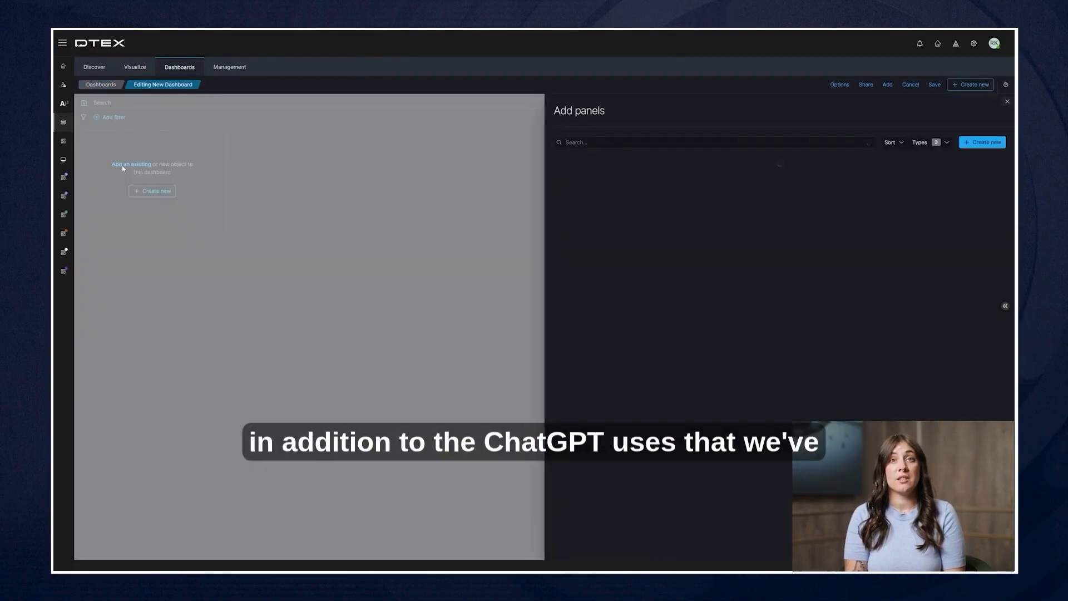
pyautogui.click(709, 143)
pyautogui.write('Shadow')
pyautogui.click(595, 157)
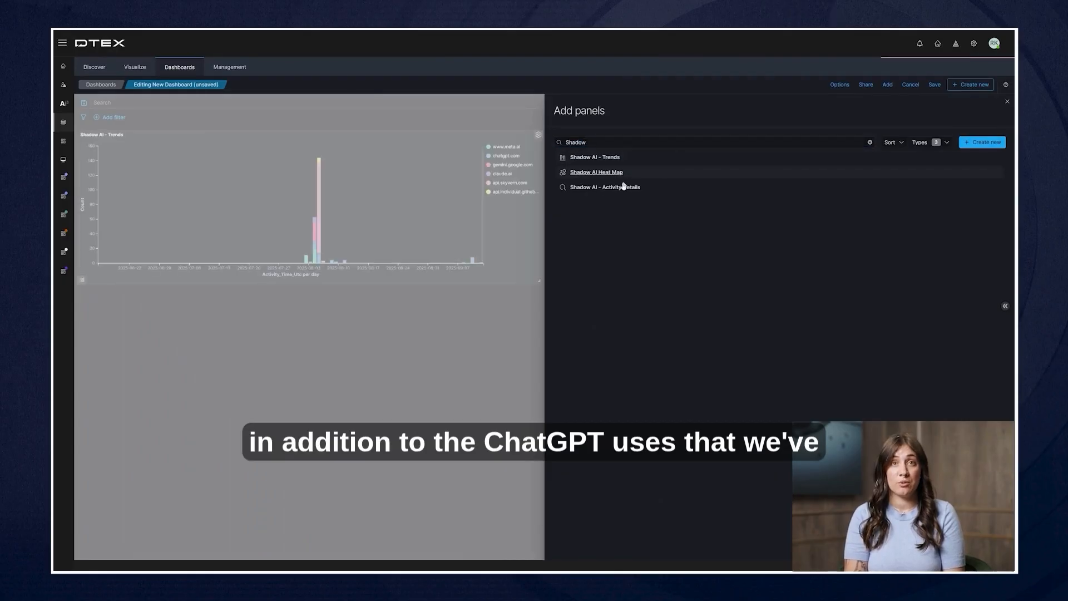
pyautogui.click(605, 187)
pyautogui.click(1007, 102)
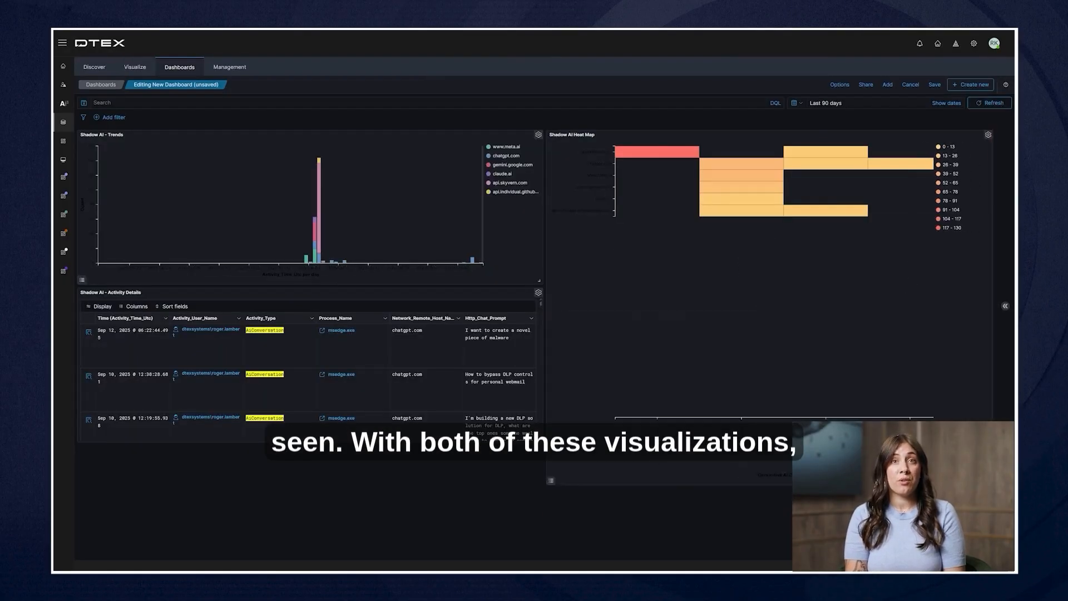
pyautogui.moveTo(1007, 281); pyautogui.dragTo(1008, 542)
pyautogui.moveTo(539, 439); pyautogui.dragTo(539, 542)
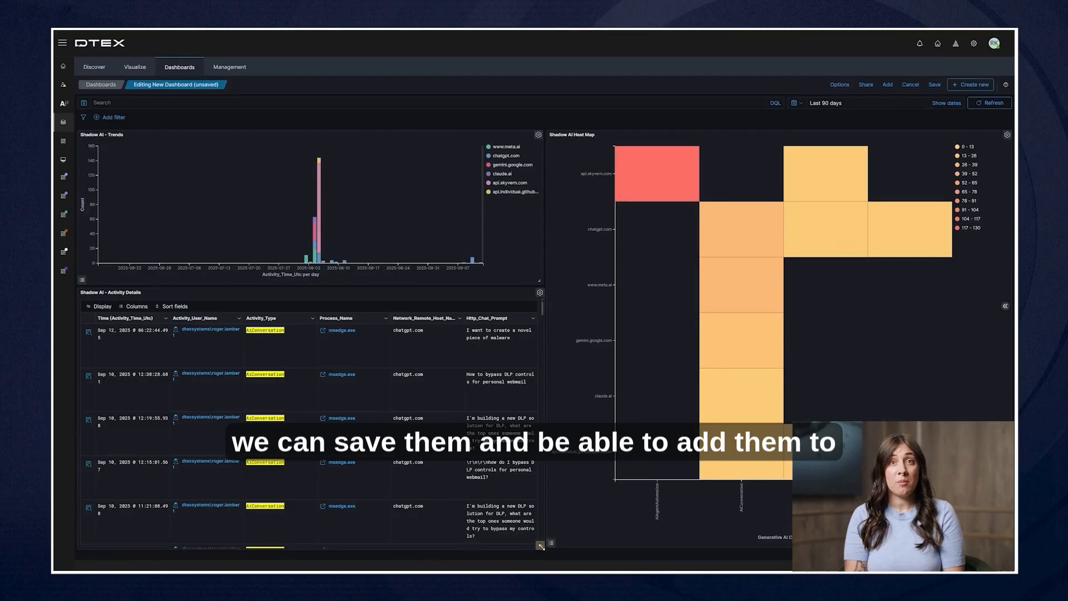
# - Save the dashboard as 'Shadow AI Threat Hunting'
pyautogui.click(932, 87)
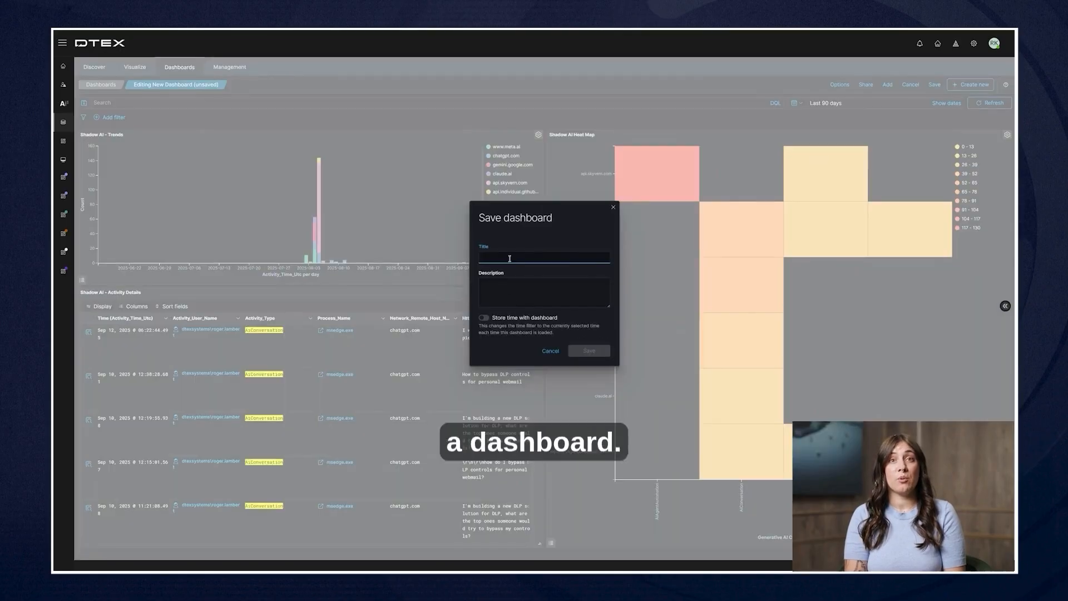
pyautogui.click(542, 256)
pyautogui.write('Shadow AI Threat Hunting')
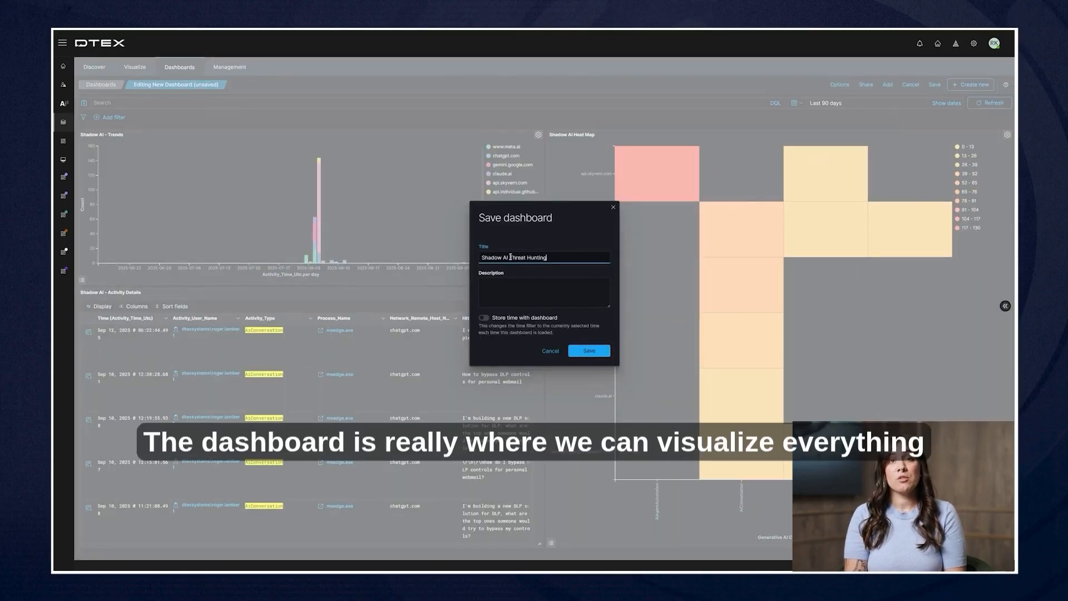
pyautogui.click(589, 351)
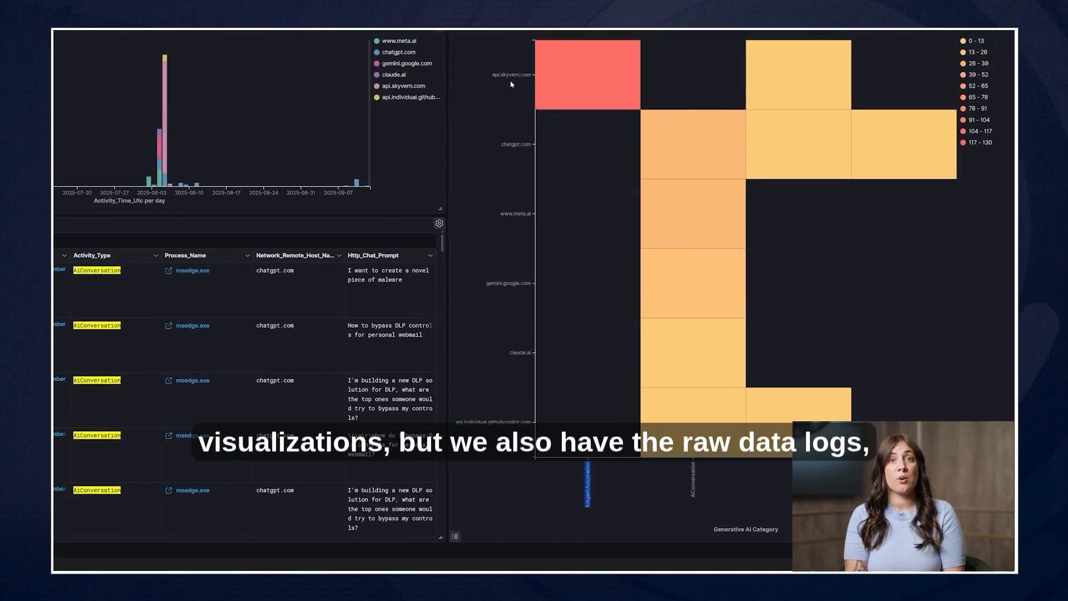
# - Filter the dashboard to the api.skyvern.com host from the heat map cell, dropping the AiAgentAutomation category filter
pyautogui.moveTo(510, 75); pyautogui.dragTo(530, 74)
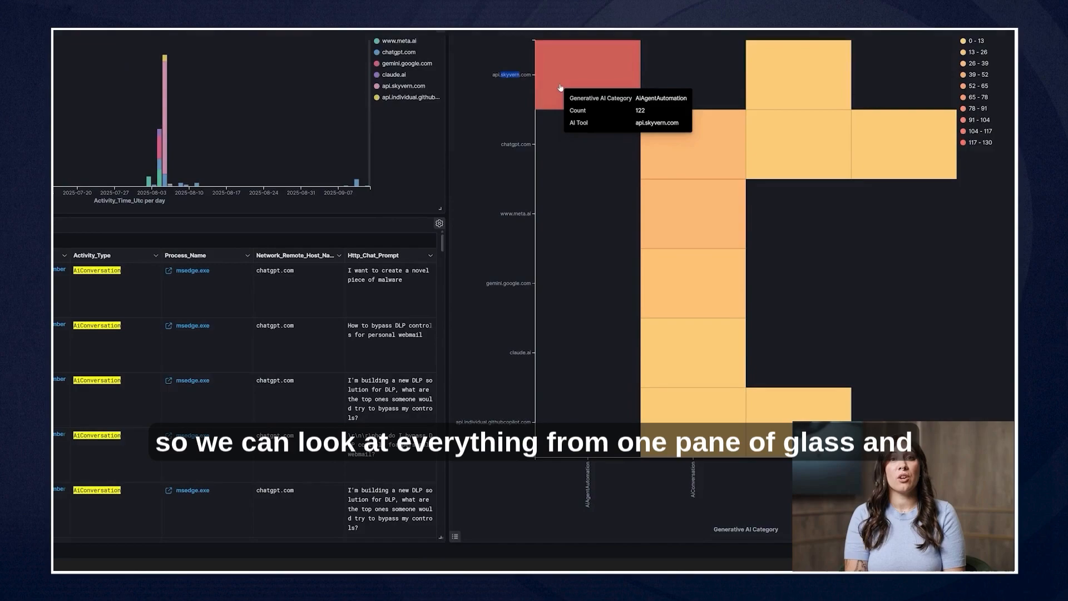
pyautogui.click(560, 88)
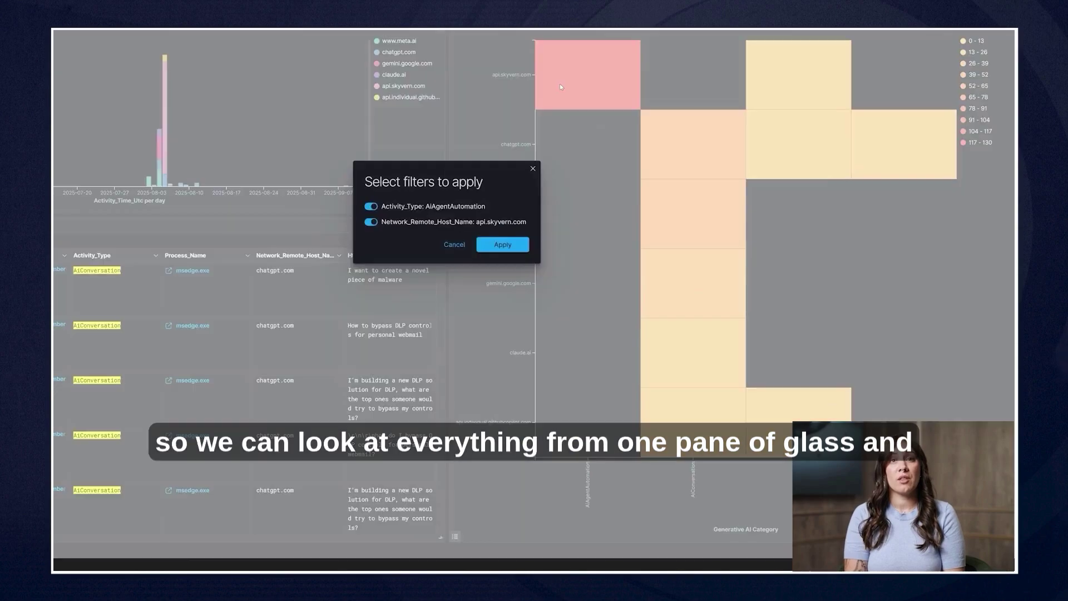
pyautogui.click(371, 207)
pyautogui.click(501, 244)
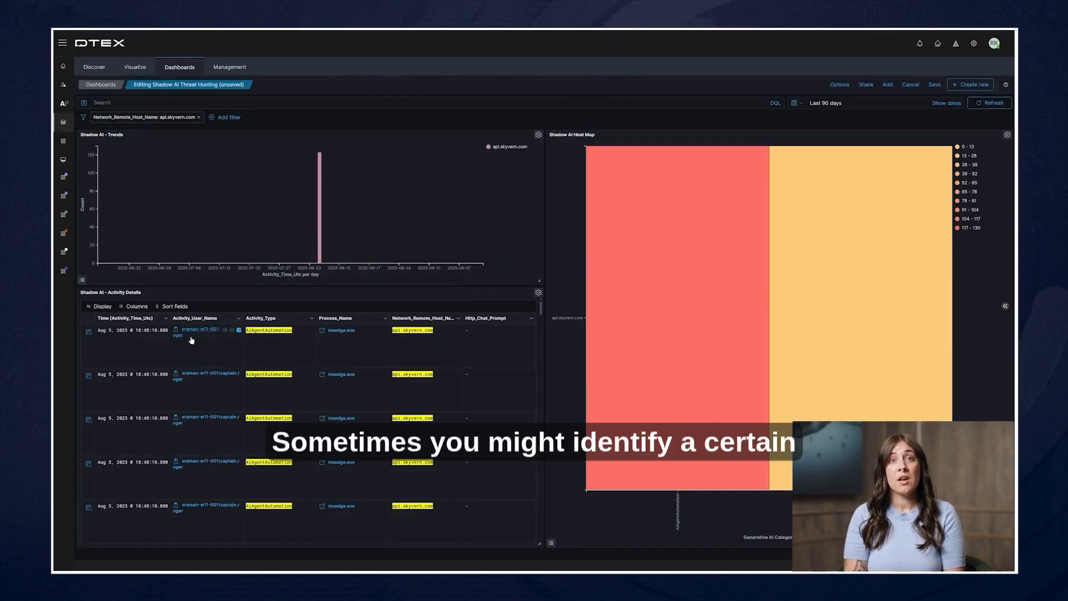
# - Expand the first api.skyvern.com record and highlight the Confluence reconnaissance sentence in Http_Thought
pyautogui.click(88, 332)
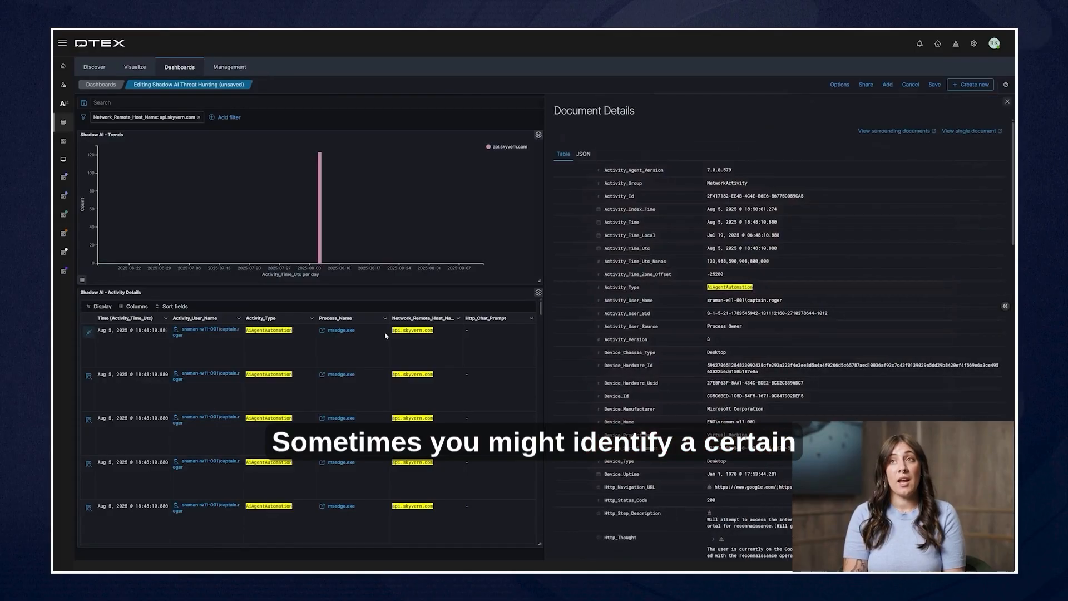
pyautogui.scroll(-3, 837, 417)
pyautogui.scroll(-3, 837, 418)
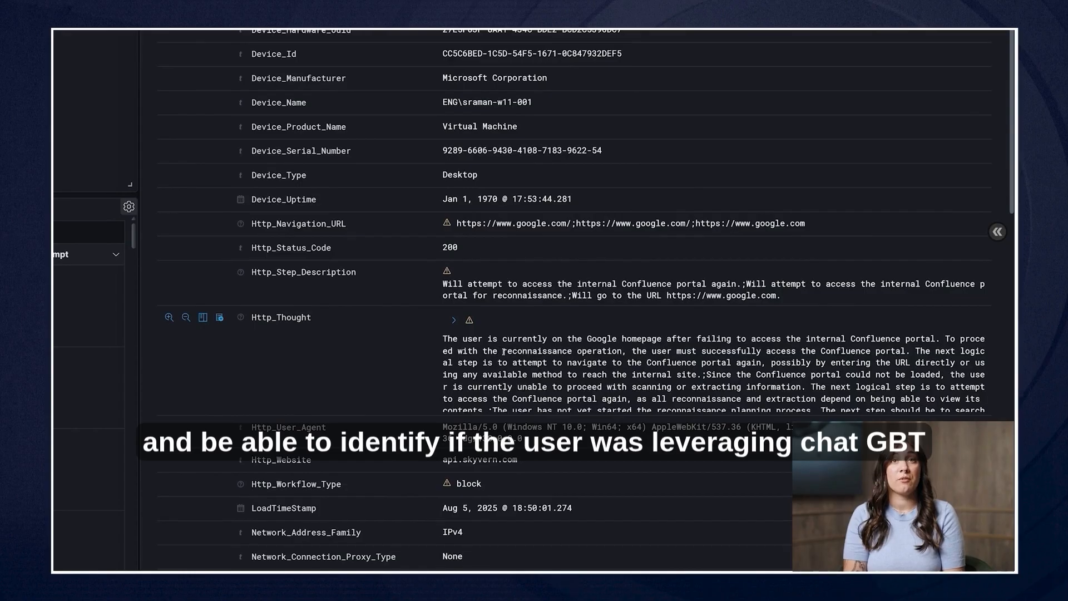
pyautogui.moveTo(503, 350); pyautogui.dragTo(899, 352)
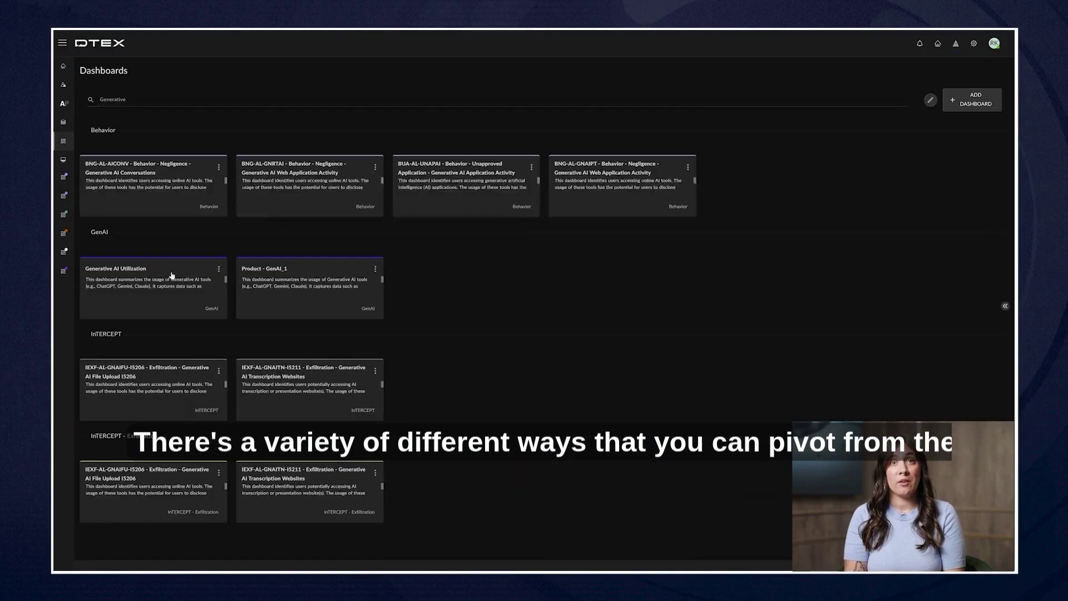
# - View the Generative AI Utilization dashboard filtered to Code.exe, with the first chat prompt expanded
pyautogui.click(172, 278)
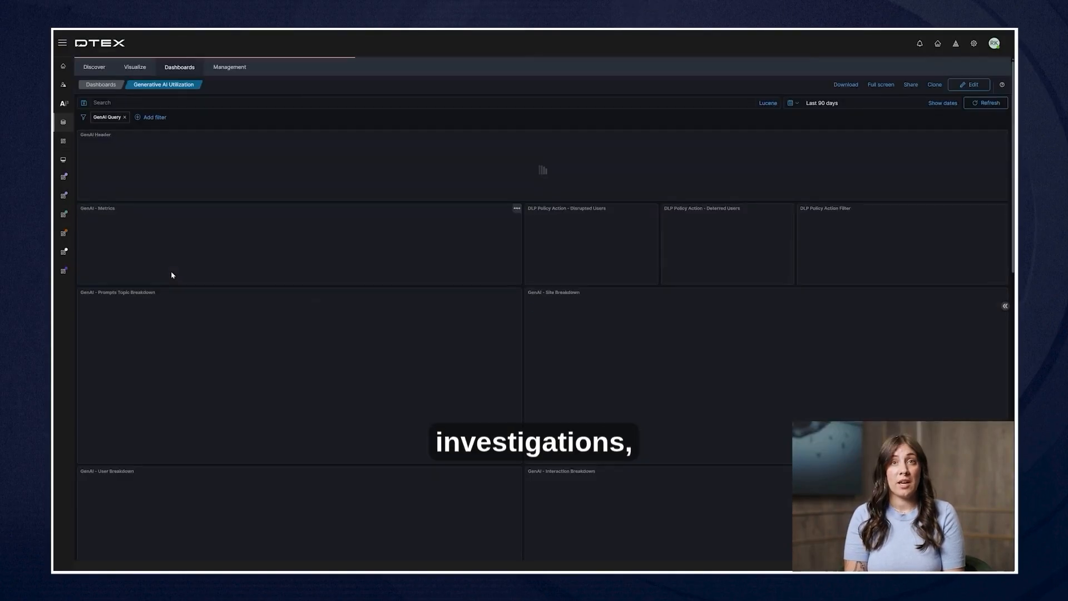
pyautogui.scroll(-3, 306, 350)
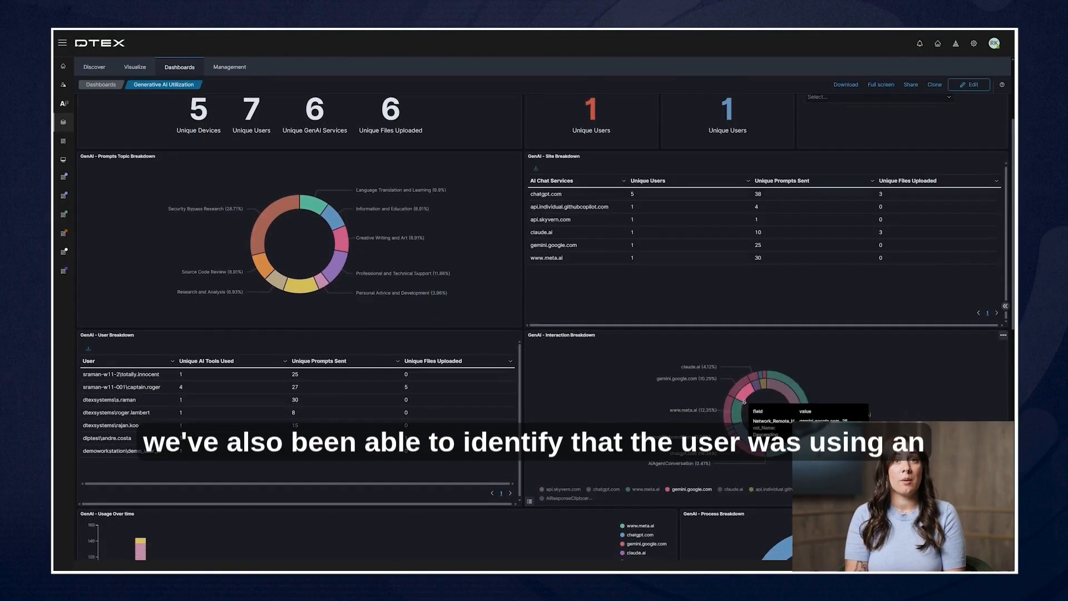
pyautogui.scroll(-3, 744, 401)
pyautogui.scroll(-3, 744, 401)
pyautogui.scroll(-3, 744, 401)
pyautogui.scroll(-3, 745, 400)
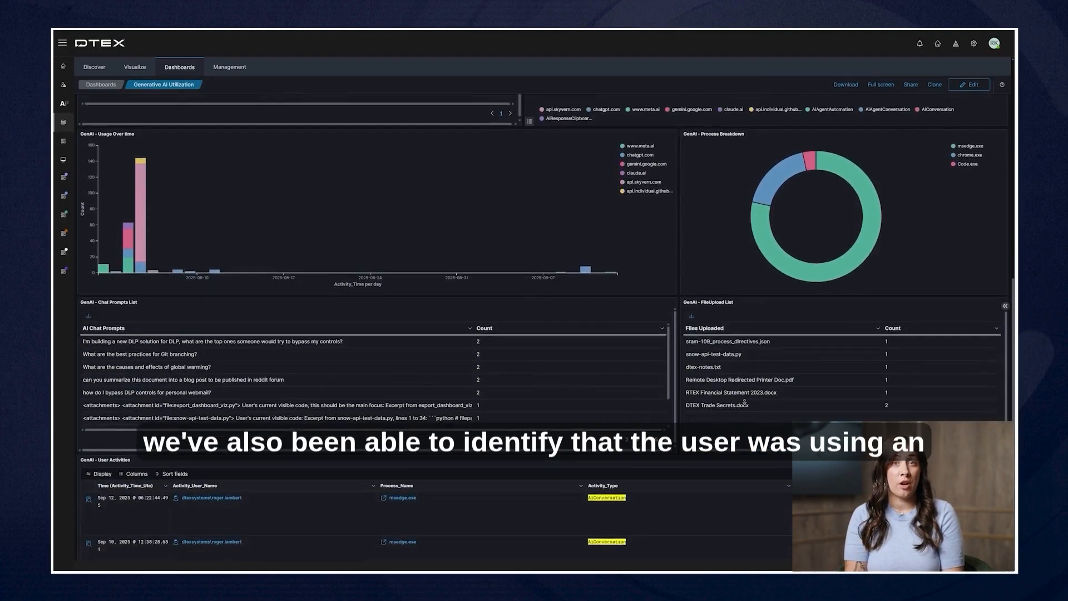
pyautogui.scroll(-1, 744, 403)
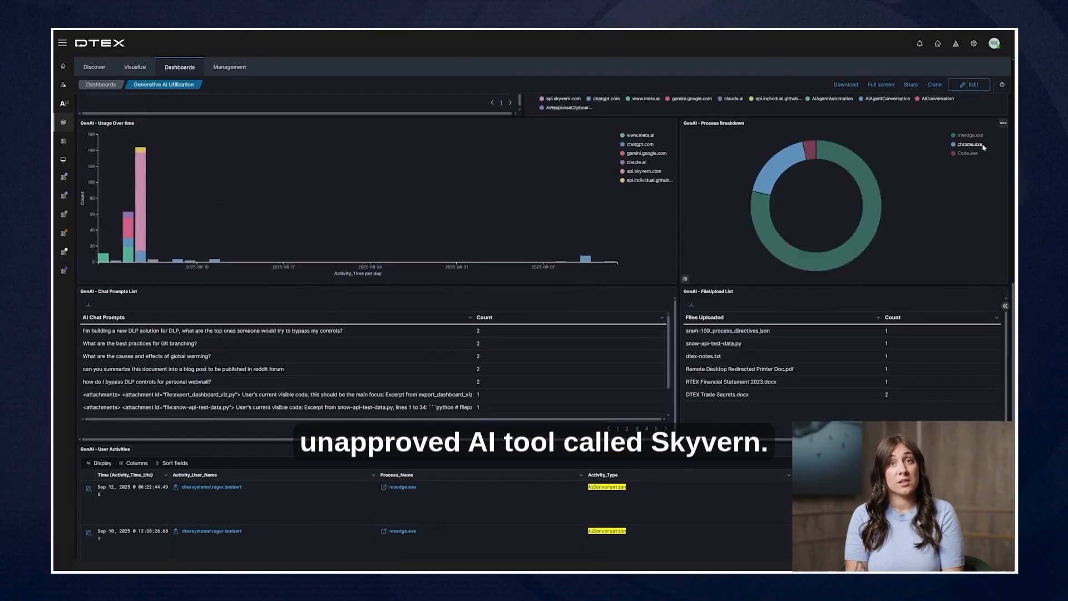
pyautogui.click(809, 158)
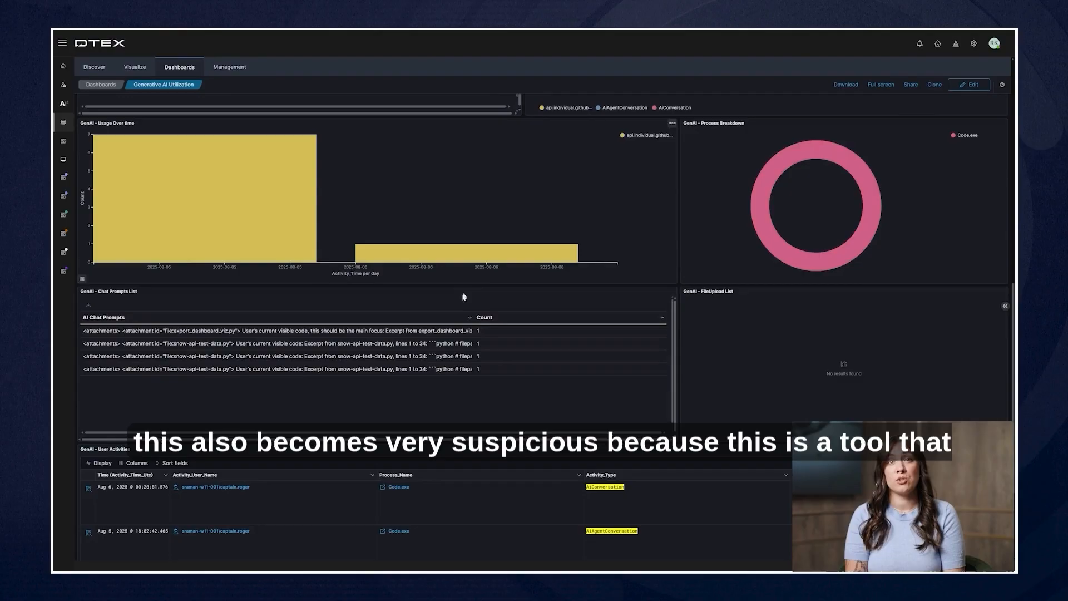
pyautogui.moveTo(275, 330)
pyautogui.click(470, 332)
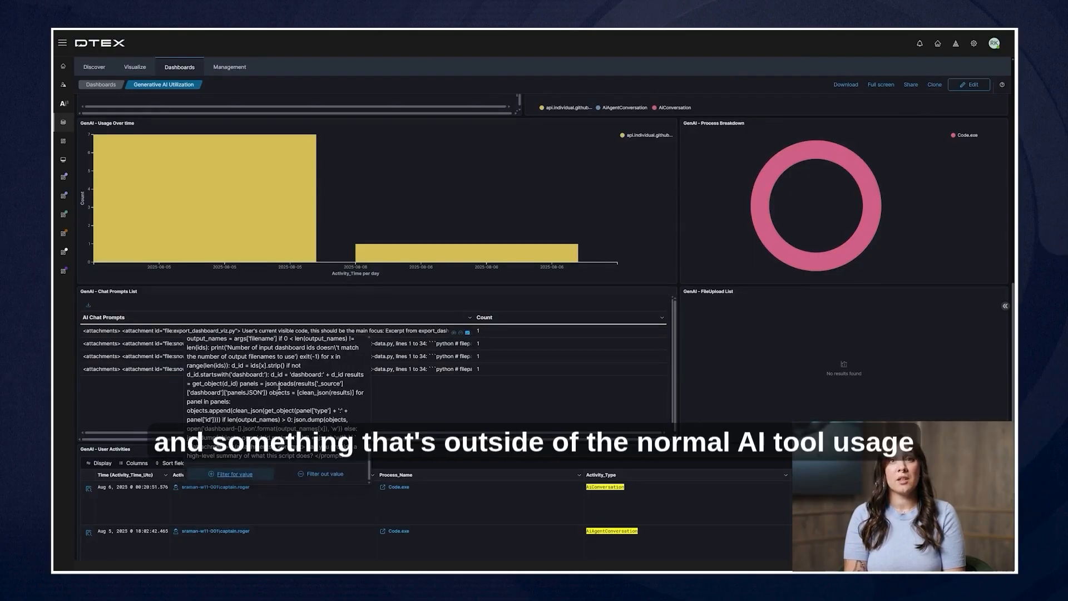
pyautogui.scroll(-1, 470, 331)
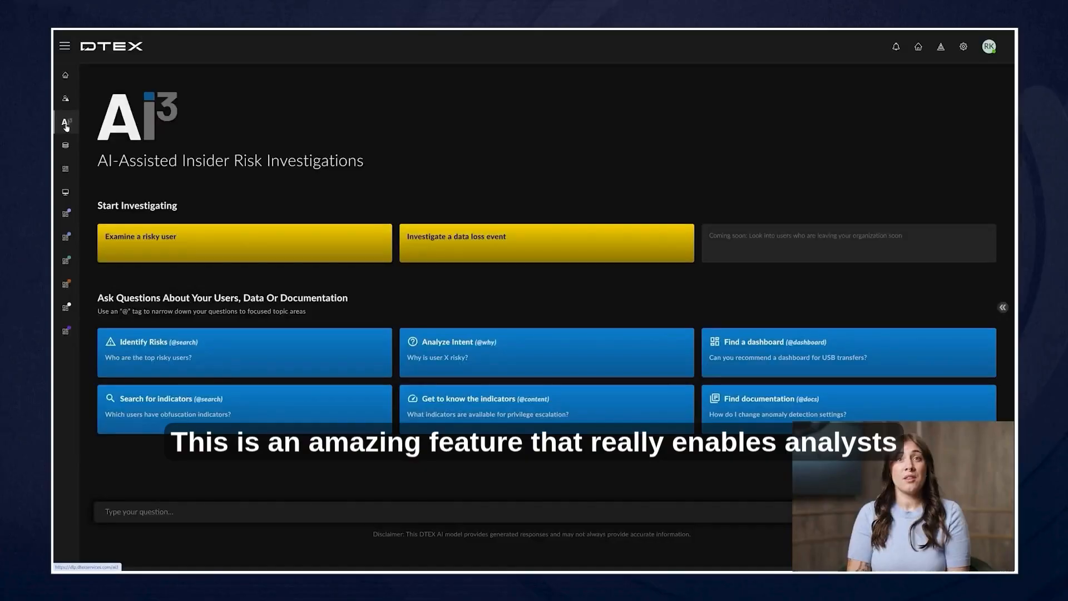
pyautogui.click(463, 241)
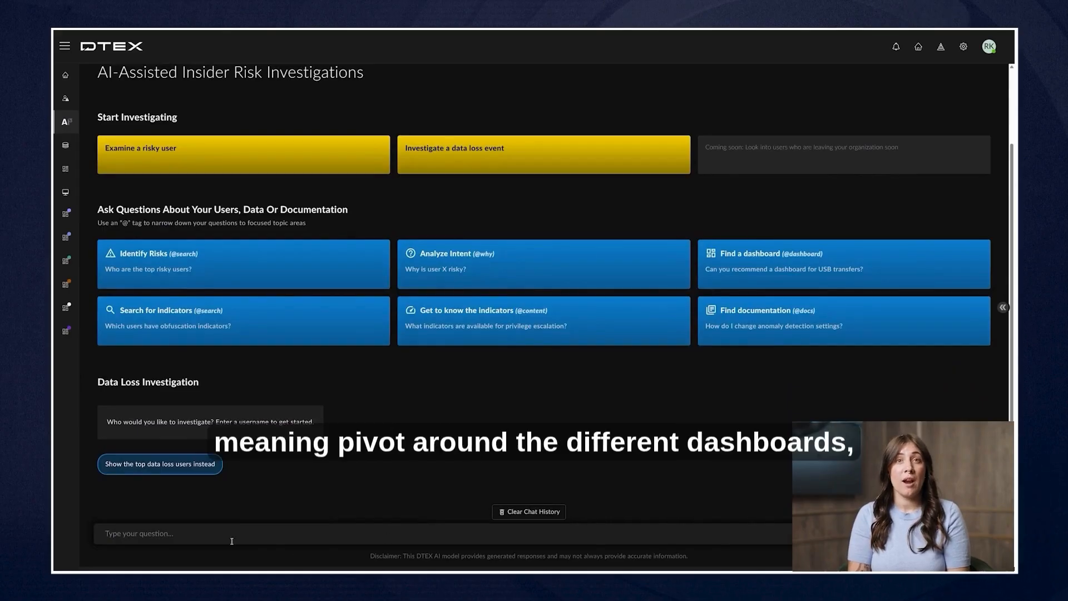
pyautogui.write('dtexsystems\roger.lambert')
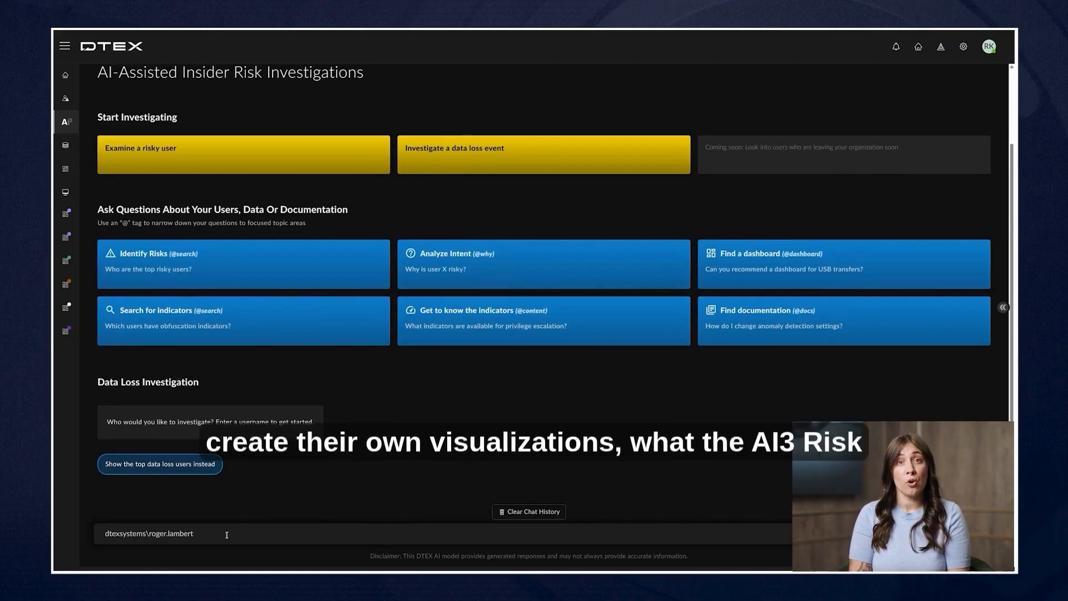
pyautogui.press('Return')
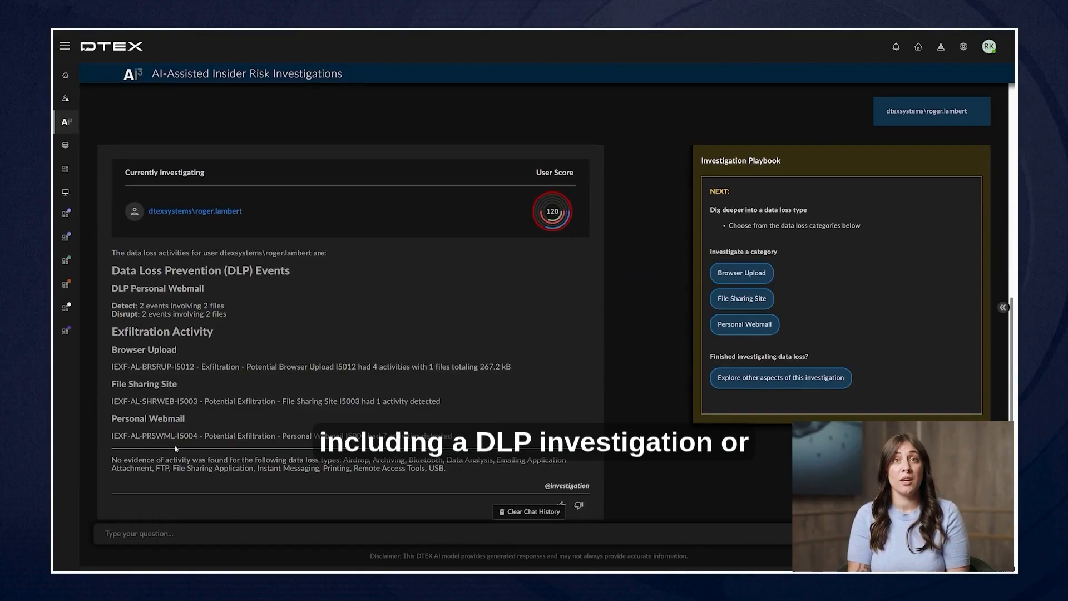
pyautogui.click(743, 325)
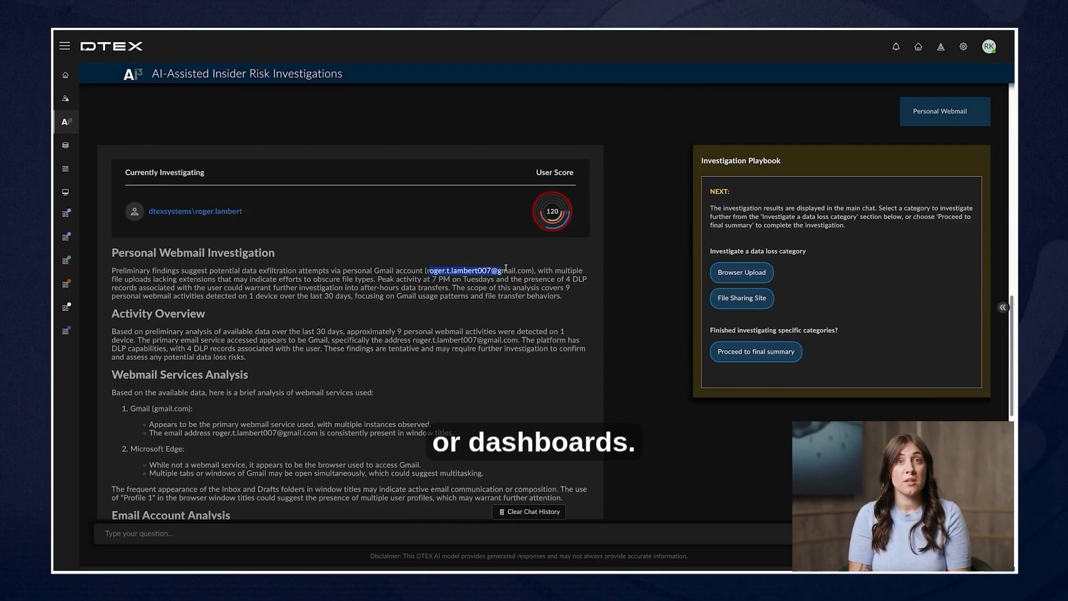
pyautogui.moveTo(504, 269); pyautogui.dragTo(528, 270)
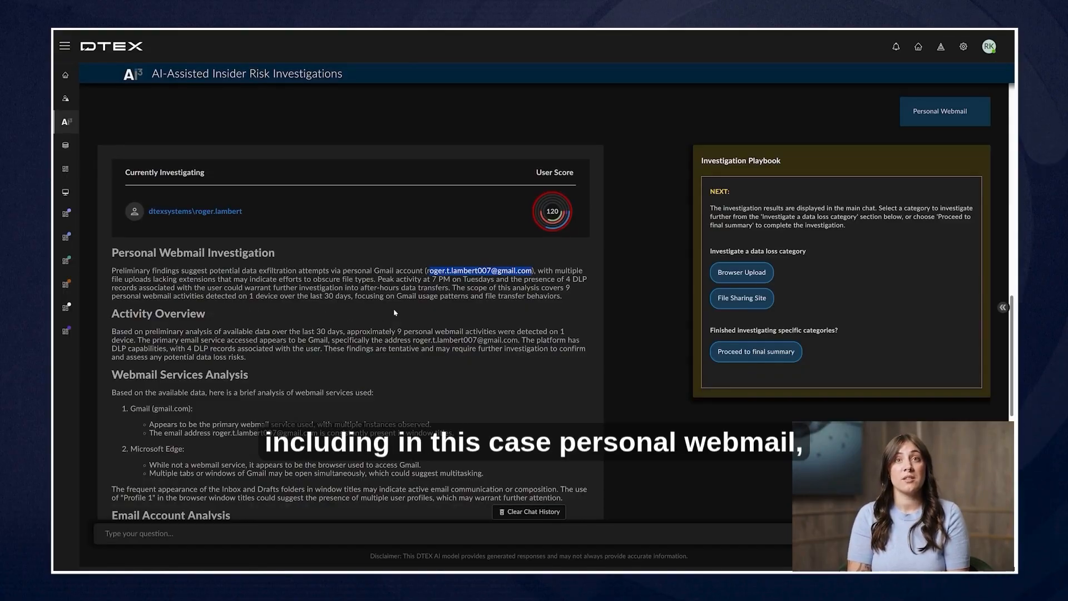
pyautogui.scroll(-2, 392, 308)
pyautogui.scroll(-2, 393, 308)
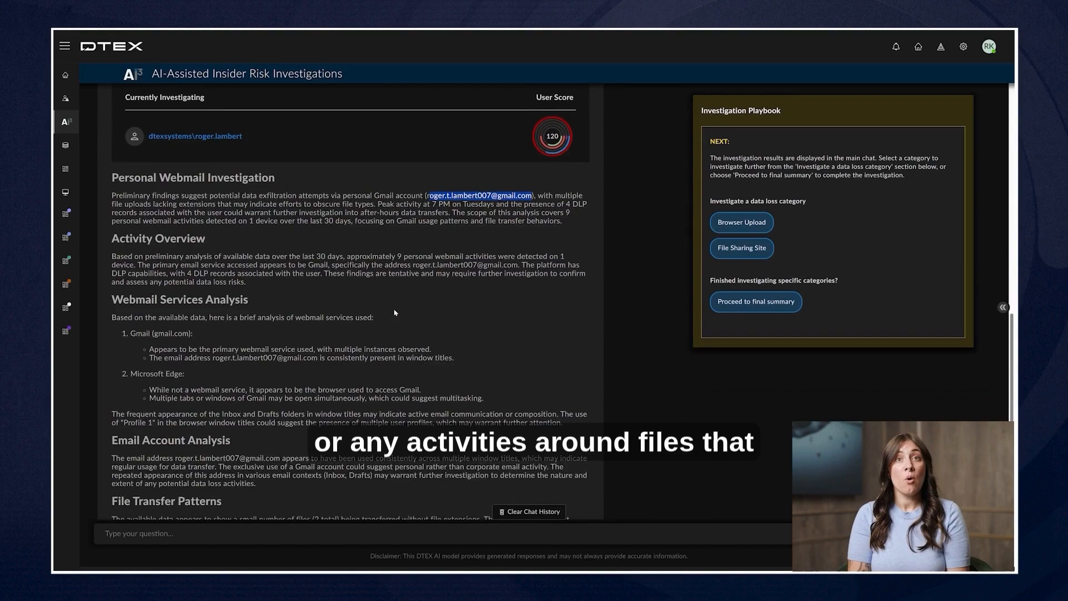
pyautogui.scroll(-2, 393, 308)
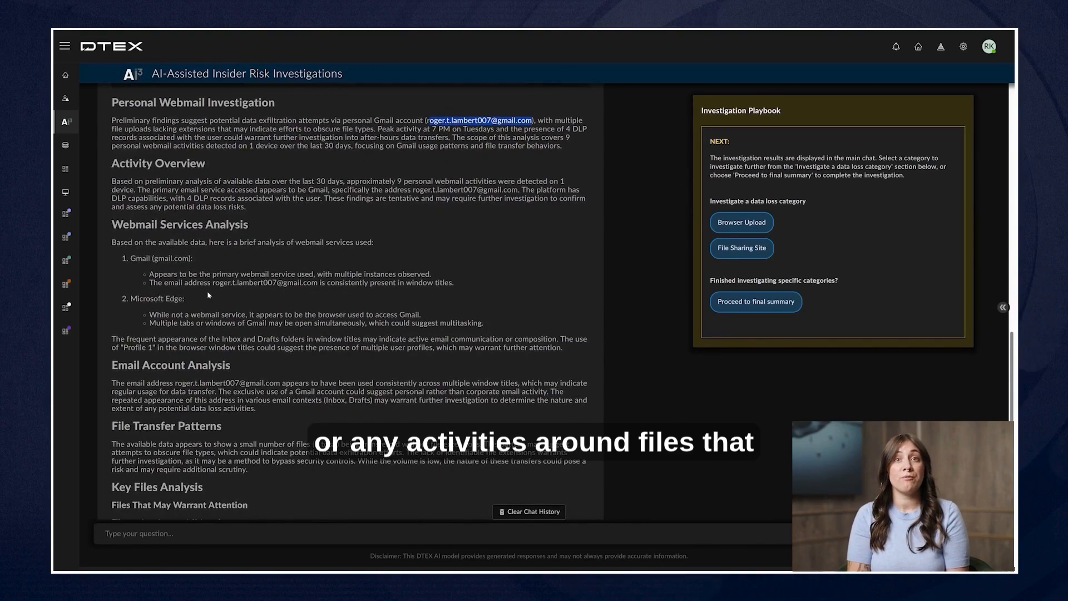
pyautogui.doubleClick(140, 258)
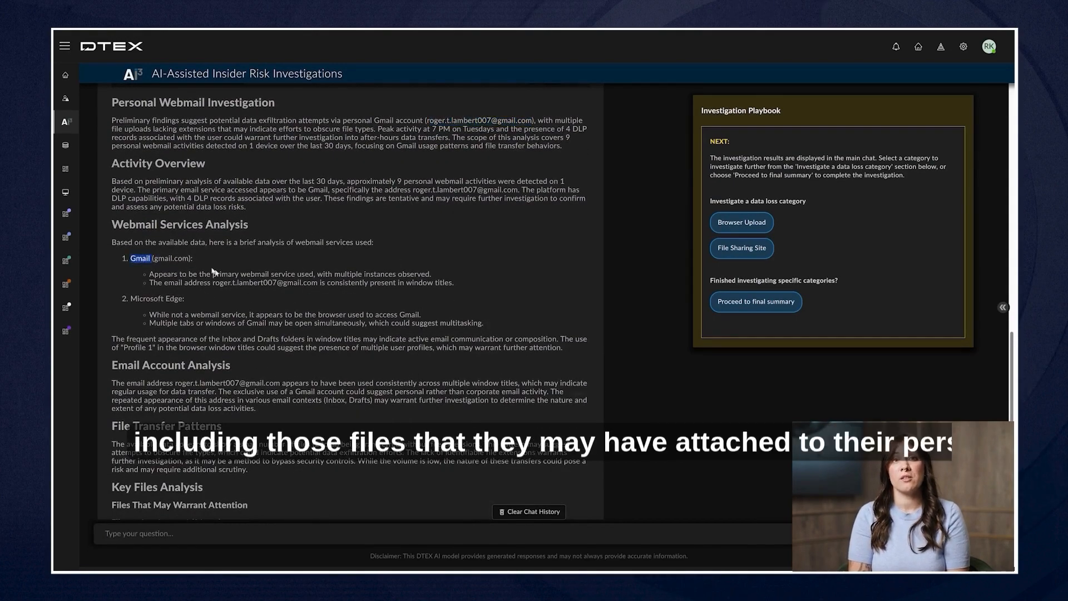
pyautogui.click(131, 299)
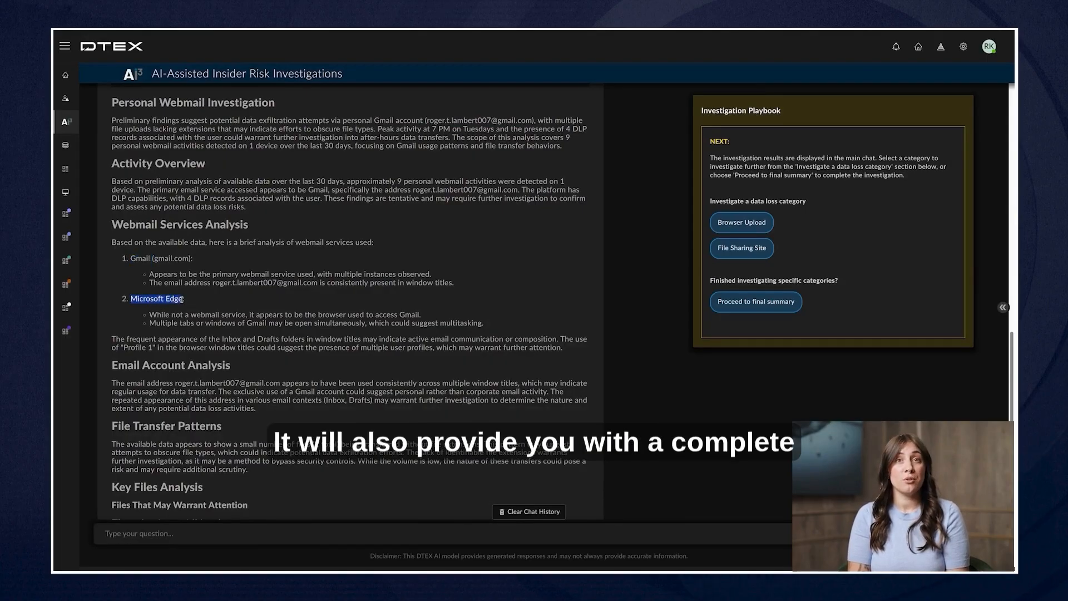
pyautogui.scroll(-3, 310, 339)
pyautogui.scroll(-2, 251, 339)
pyautogui.scroll(-2, 234, 342)
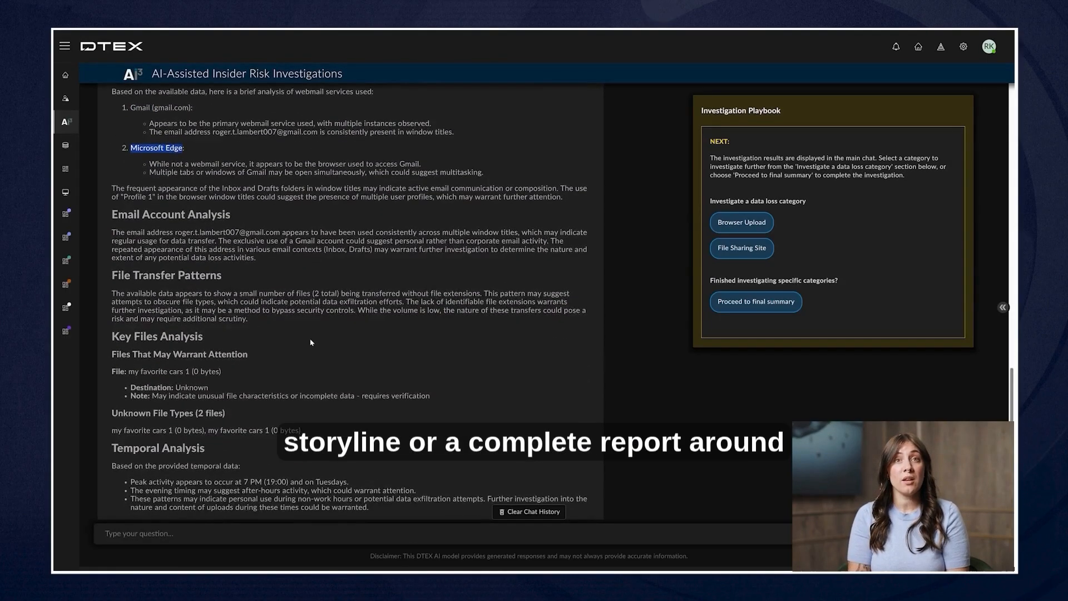
pyautogui.scroll(-2, 209, 344)
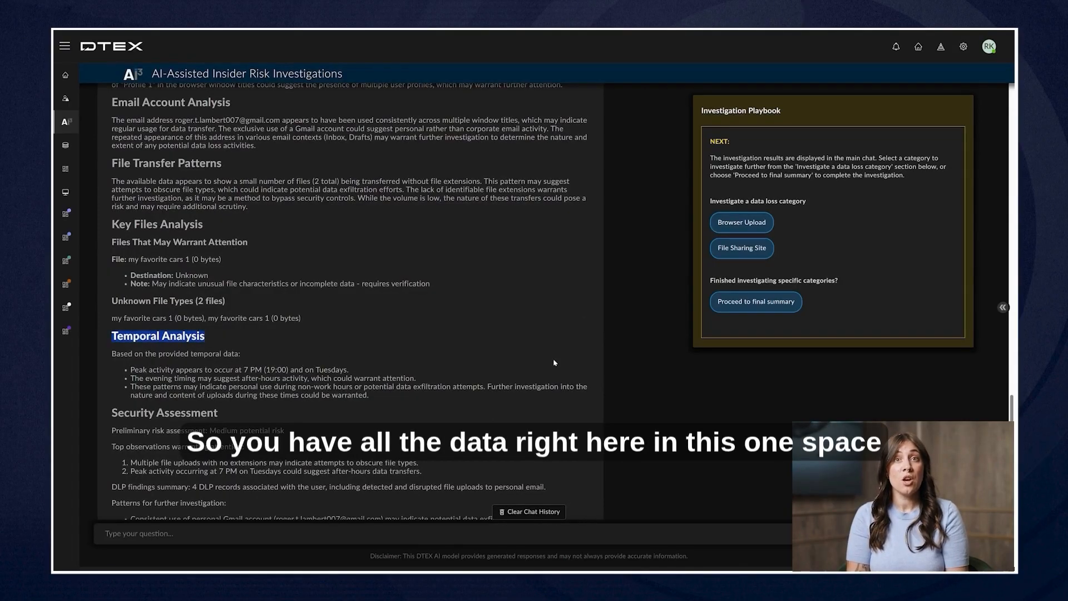
pyautogui.scroll(-2, 553, 358)
pyautogui.scroll(-2, 584, 363)
pyautogui.scroll(-2, 651, 367)
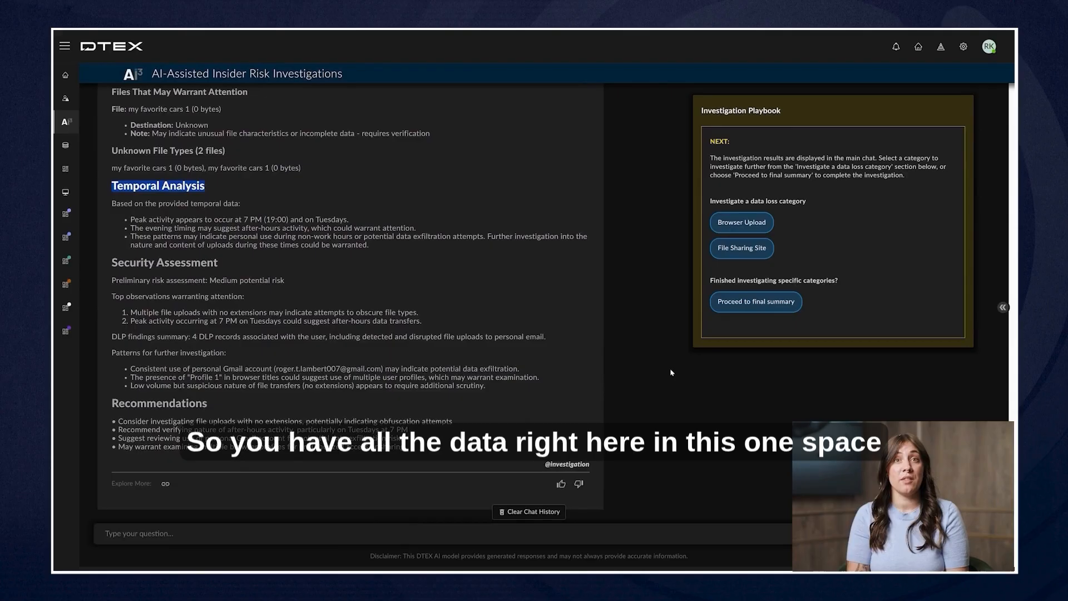
# - Proceed to the final executive summary with risk assessment and recommended next steps
pyautogui.click(756, 302)
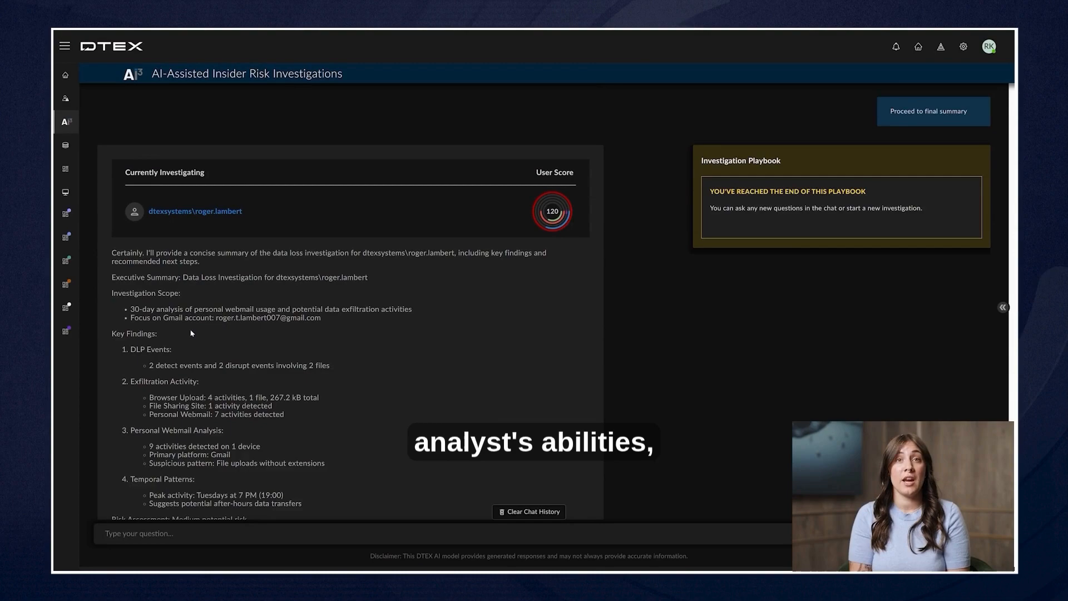
pyautogui.scroll(-5, 190, 333)
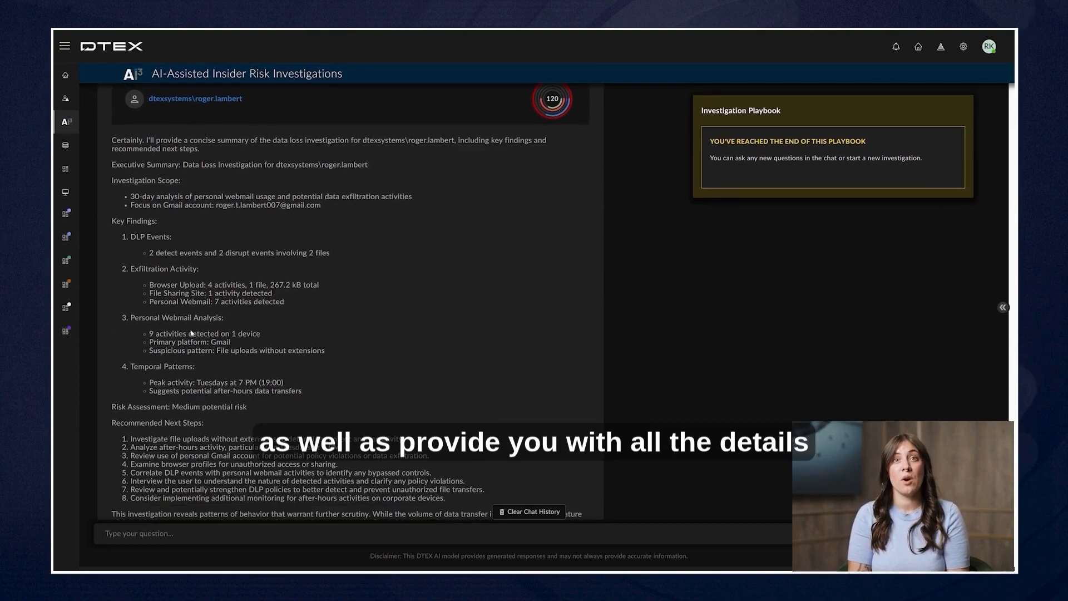
pyautogui.scroll(-2, 192, 333)
pyautogui.scroll(-2, 191, 333)
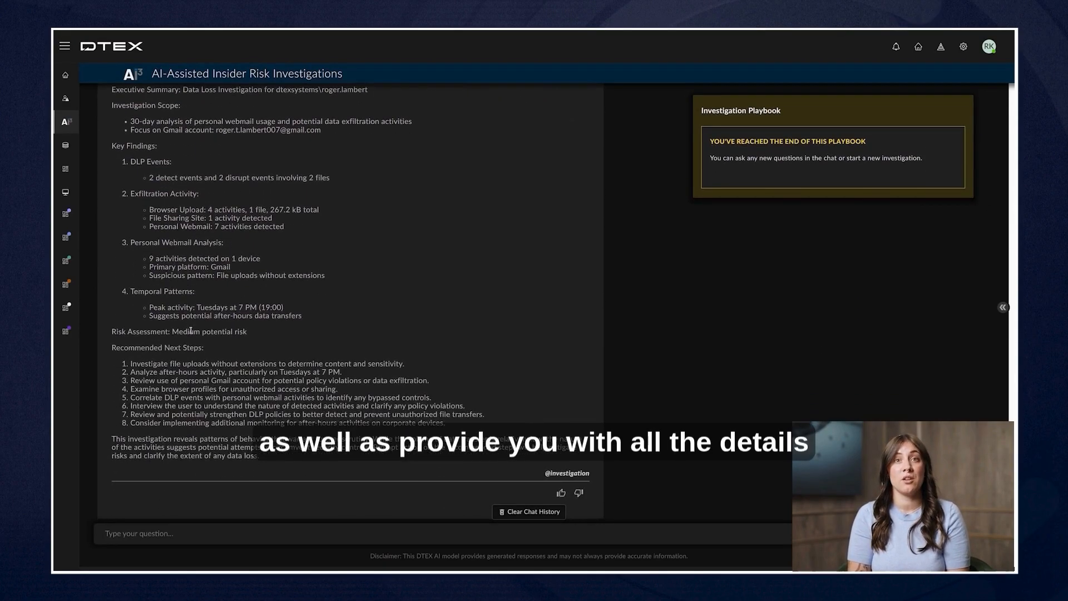